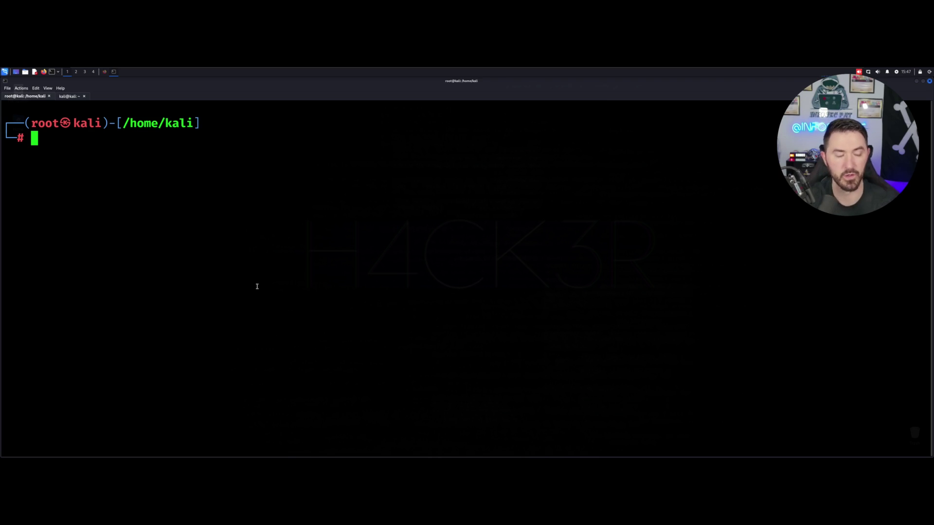
- Run nordvpn status to confirm Connected with VPN IP 185.203.218.132, then switch to the kali@kali tab
{"action": "type", "text": "no"}
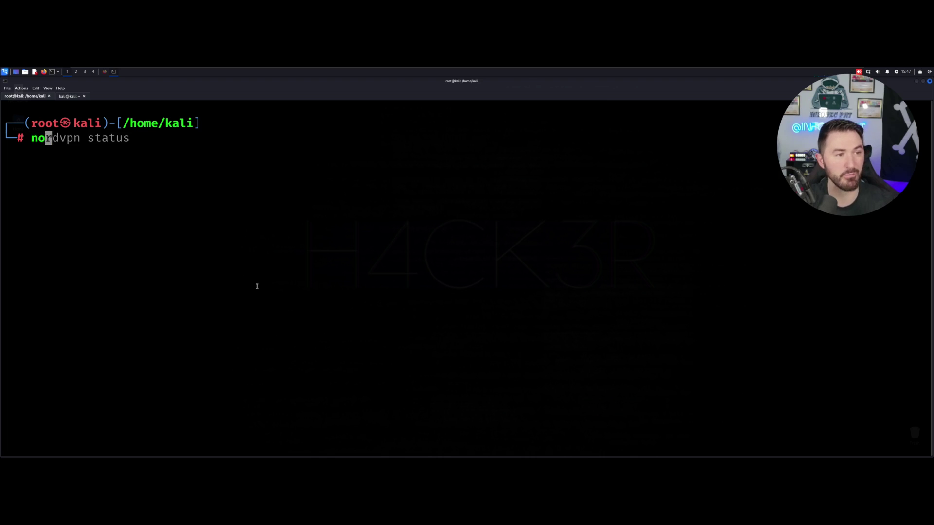
{"action": "key", "text": "Right"}
{"action": "key", "text": "Return"}
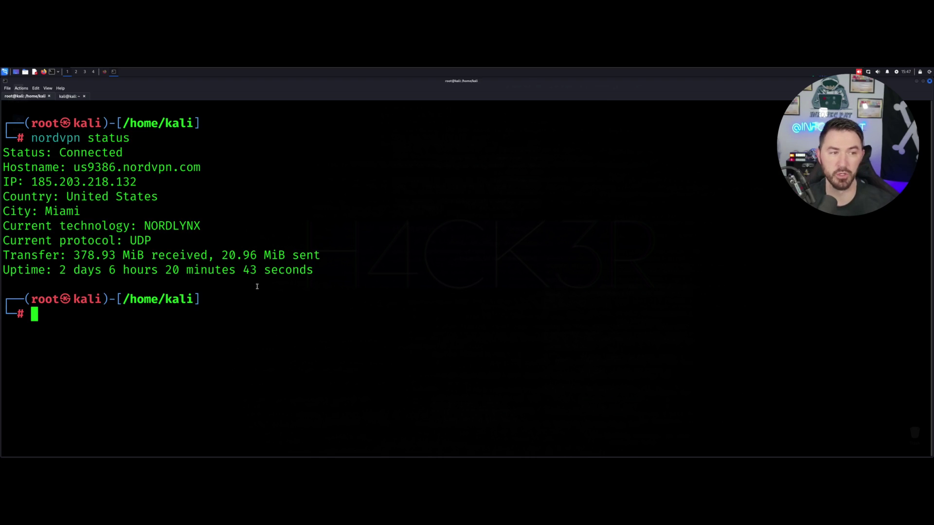
{"action": "left_click_drag", "start_coordinate": [62, 153], "coordinate": [127, 154]}
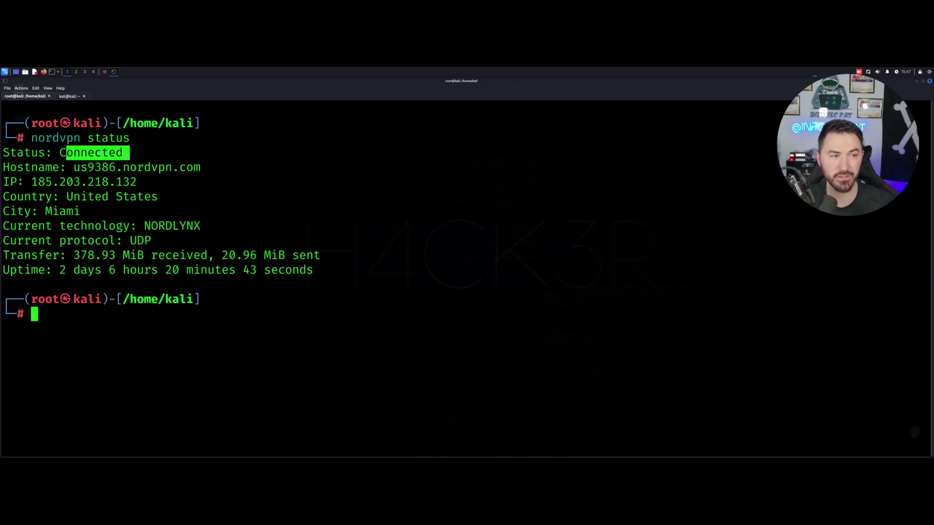
{"action": "left_click_drag", "start_coordinate": [32, 182], "coordinate": [190, 183]}
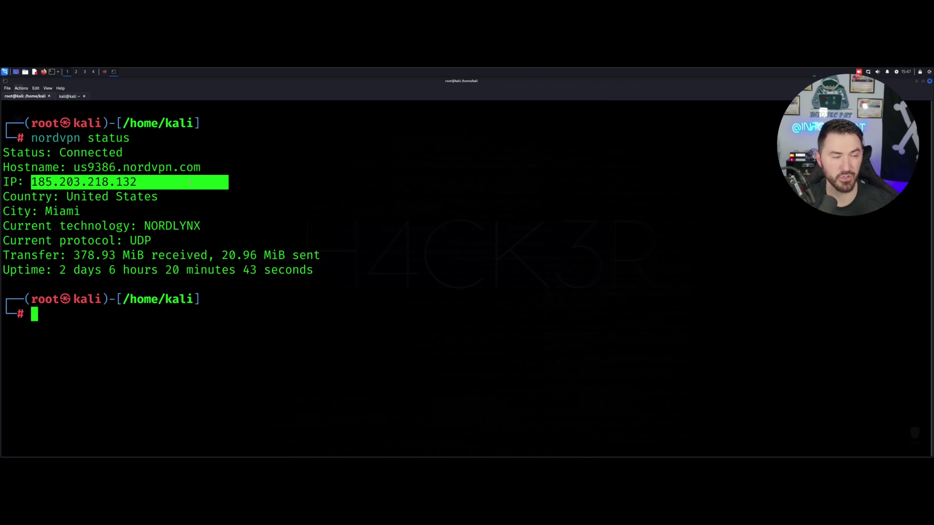
{"action": "left_click", "coordinate": [153, 180]}
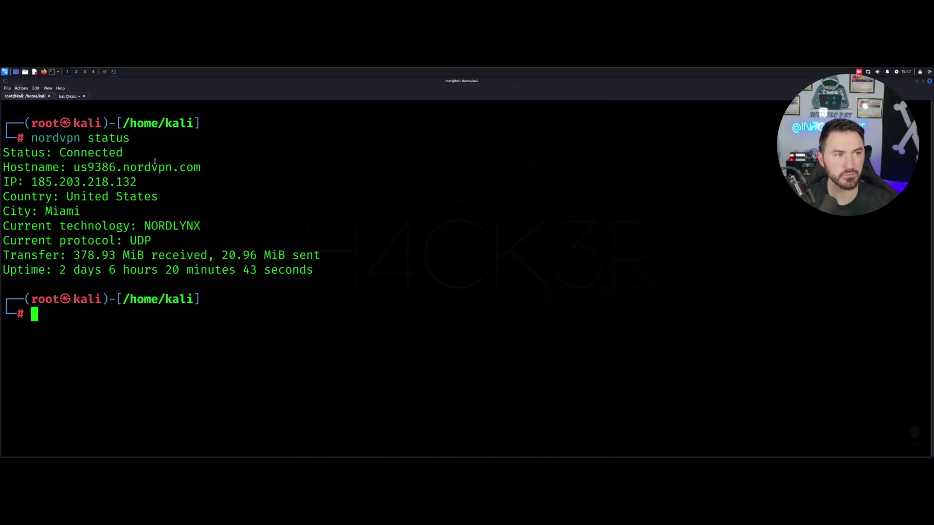
{"action": "left_click", "coordinate": [62, 97]}
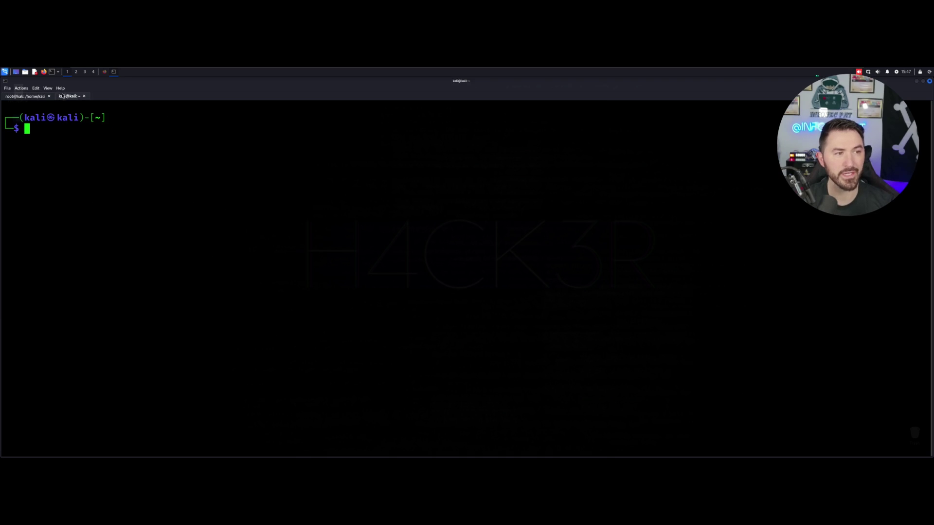
- In Kali's 'Installing Tor Browser on Kali Linux' guide, copy the torbrowser-launcher command
{"action": "left_click", "coordinate": [103, 72]}
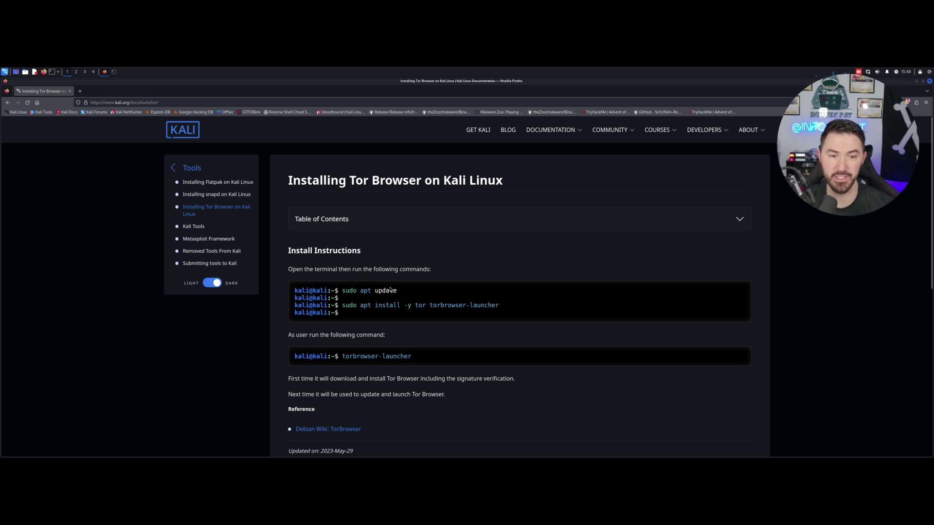
{"action": "left_click_drag", "start_coordinate": [356, 305], "coordinate": [412, 313]}
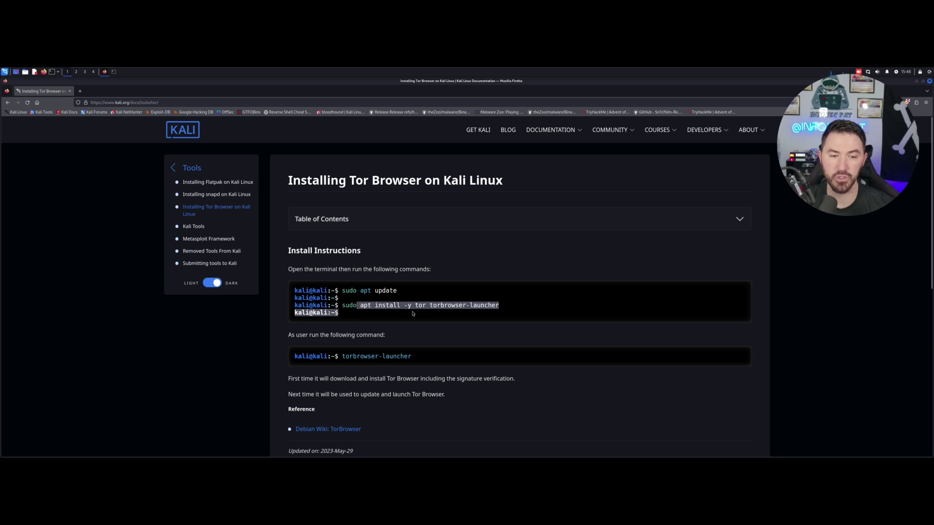
{"action": "left_click", "coordinate": [406, 311]}
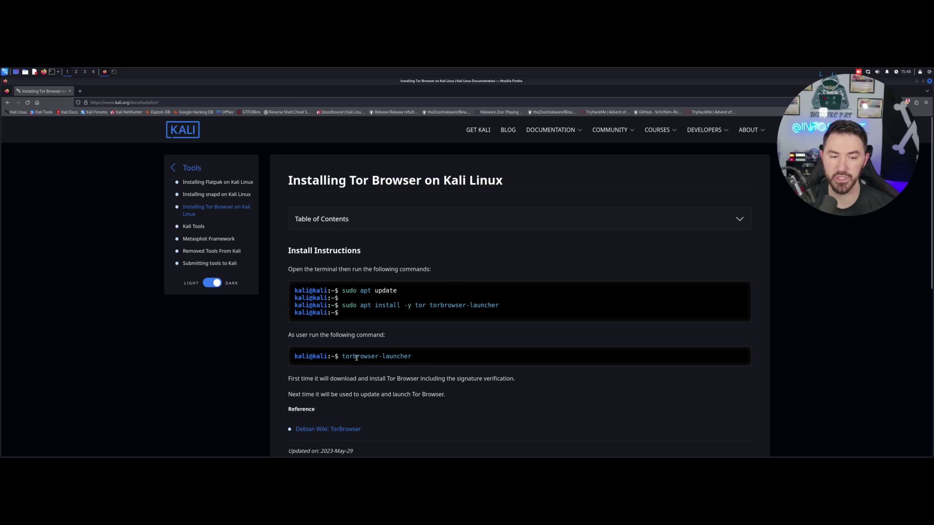
{"action": "left_click_drag", "start_coordinate": [341, 357], "coordinate": [415, 355]}
{"action": "right_click", "coordinate": [410, 355]}
{"action": "left_click", "coordinate": [424, 361]}
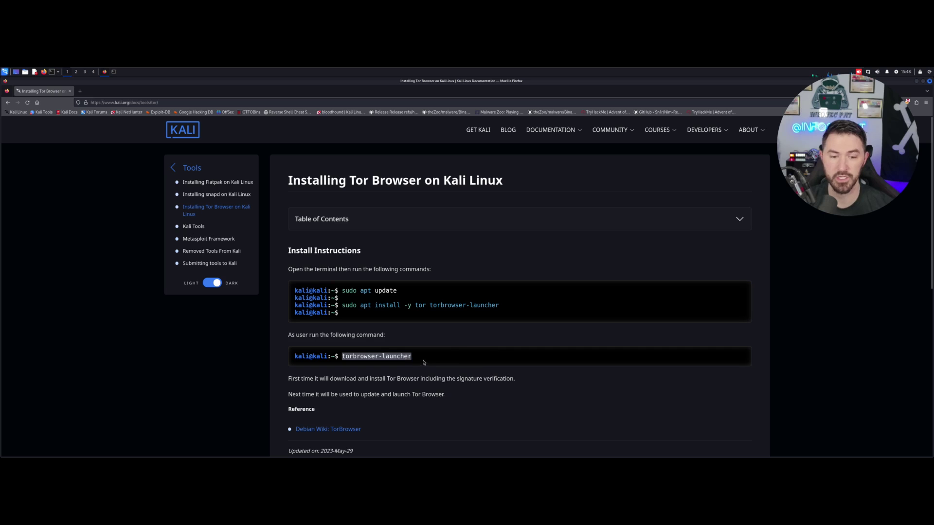
- Paste torbrowser-launcher into the kali user's terminal and run it
{"action": "left_click", "coordinate": [116, 72]}
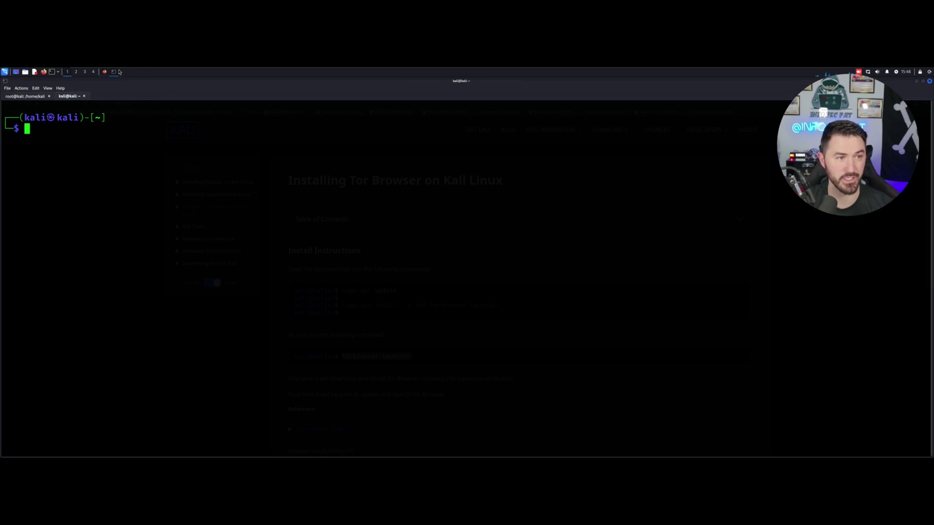
{"action": "right_click", "coordinate": [129, 162]}
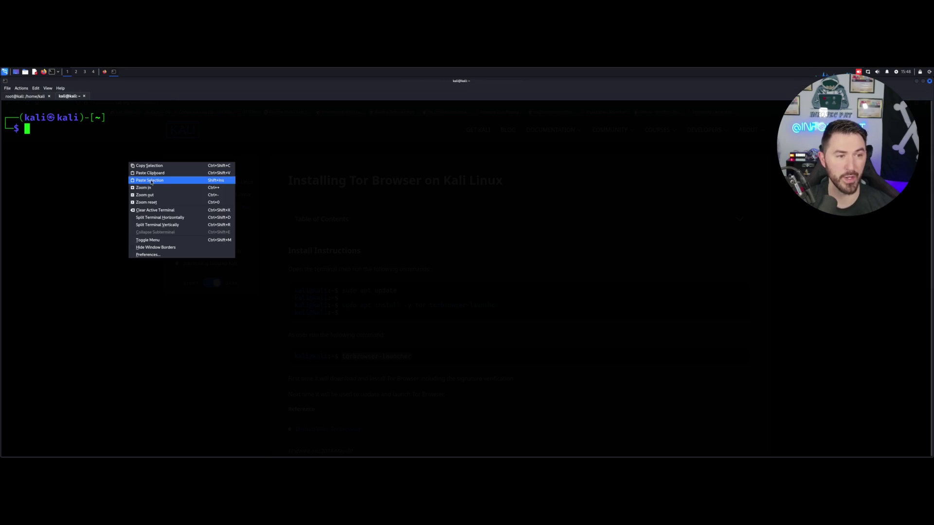
{"action": "left_click", "coordinate": [153, 180]}
{"action": "key", "text": "Return"}
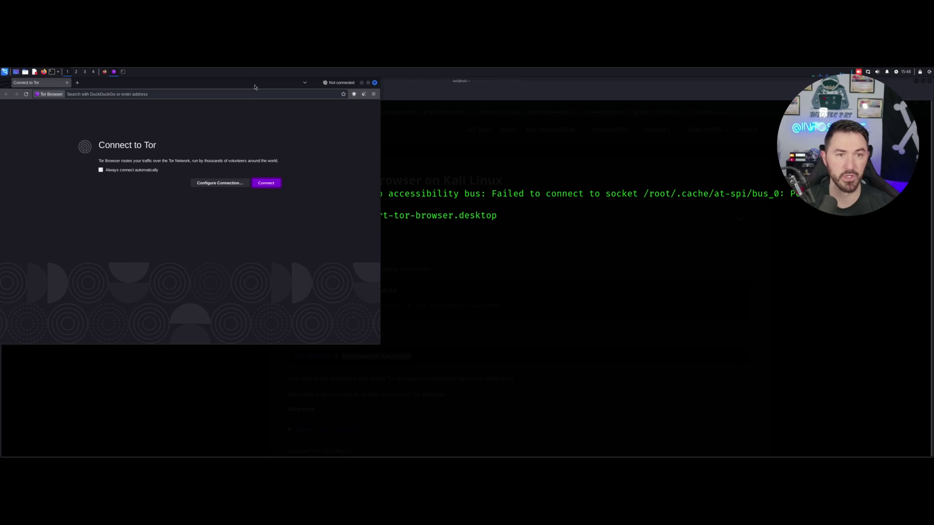
- Centre and maximize the Tor Browser window, then zoom in on the Connect to Tor page
{"action": "left_click_drag", "start_coordinate": [255, 82], "coordinate": [485, 183]}
{"action": "double_click", "coordinate": [484, 183]}
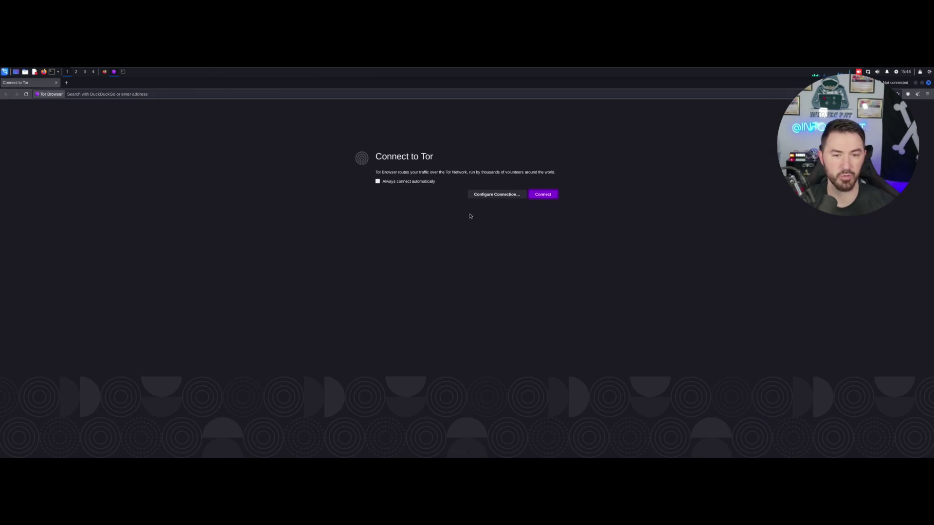
{"action": "key", "text": "ctrl+plus"}
{"action": "key", "text": "ctrl+plus"}
{"action": "key", "text": "ctrl+plus"}
{"action": "key", "text": "ctrl+plus"}
{"action": "key", "text": "ctrl+plus"}
{"action": "key", "text": "ctrl+plus"}
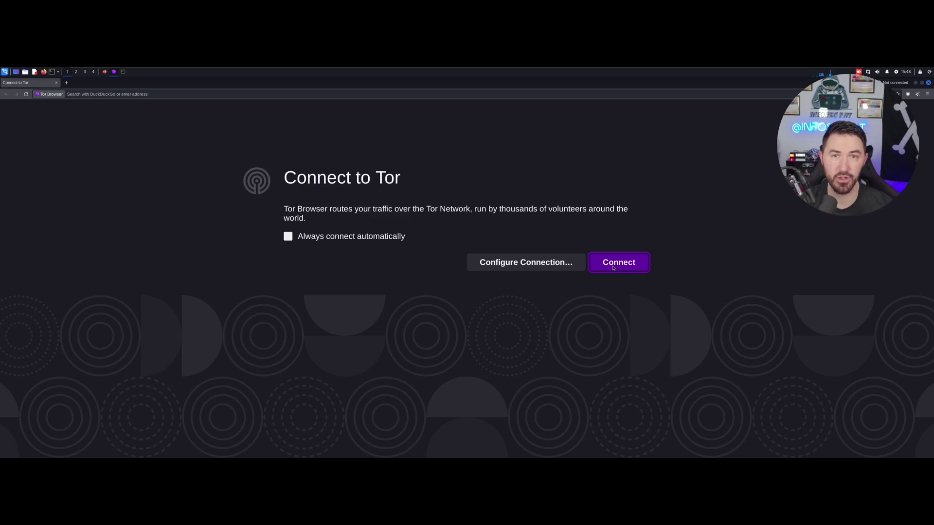
- Review Privacy & Security settings, confirming Security Level Safest and HTTPS-Only Mode in all windows
{"action": "left_click", "coordinate": [520, 267]}
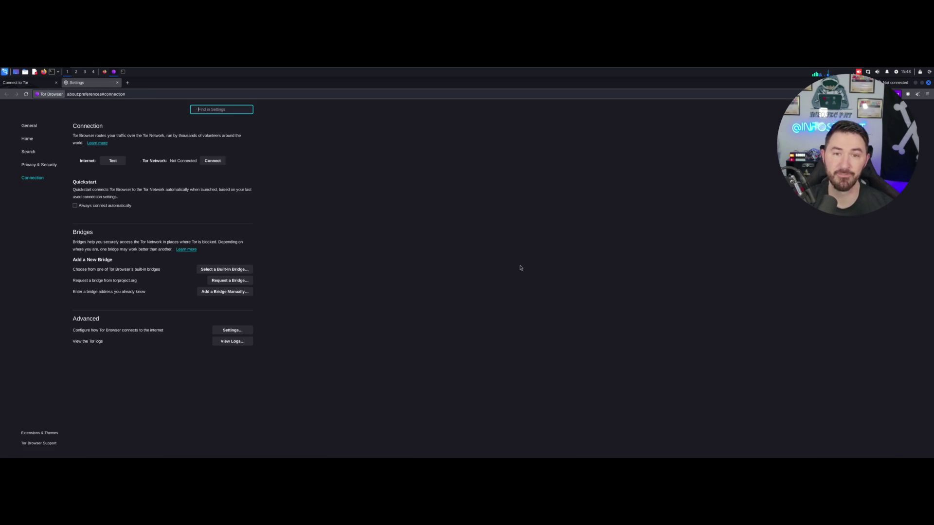
{"action": "key", "text": "ctrl+plus"}
{"action": "key", "text": "ctrl+plus"}
{"action": "key", "text": "ctrl+plus"}
{"action": "key", "text": "ctrl+plus"}
{"action": "key", "text": "ctrl+plus"}
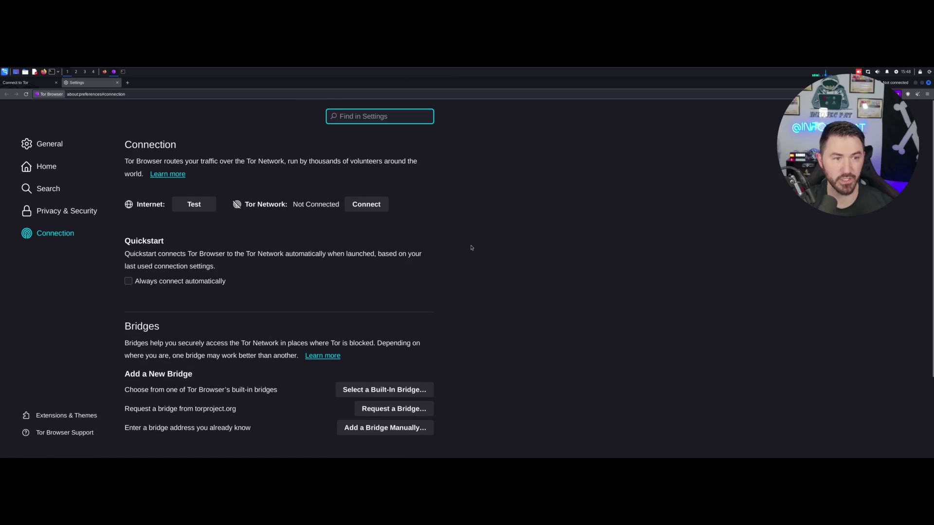
{"action": "left_click", "coordinate": [67, 211]}
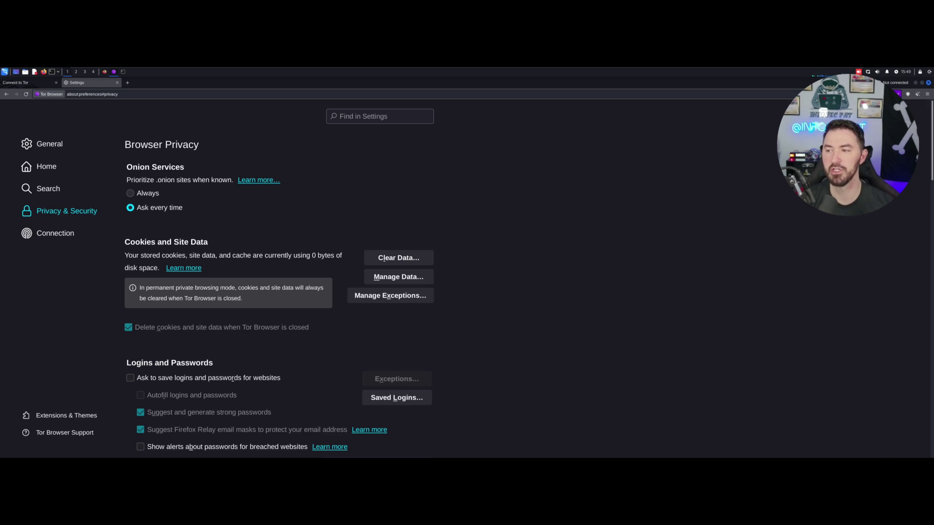
{"action": "scroll", "coordinate": [535, 241], "scroll_direction": "down", "scroll_amount": 15}
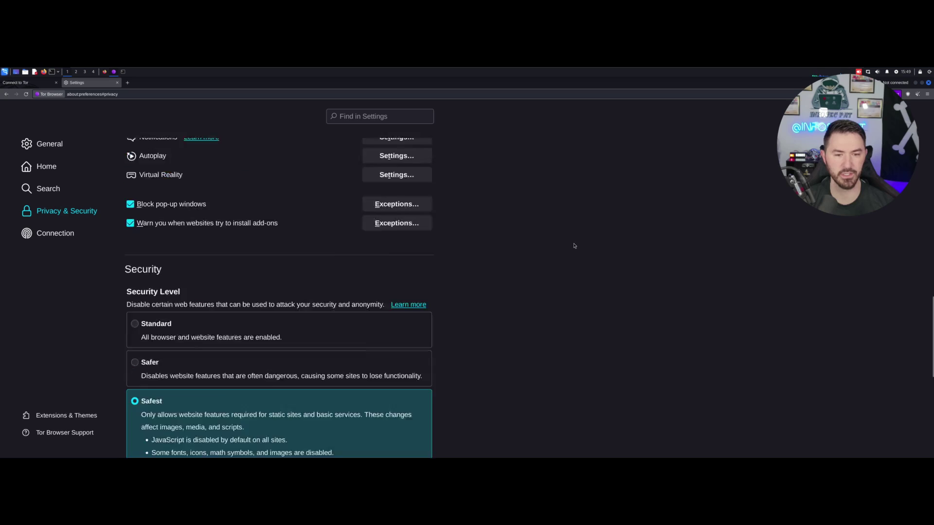
{"action": "scroll", "coordinate": [578, 244], "scroll_direction": "down", "scroll_amount": 3}
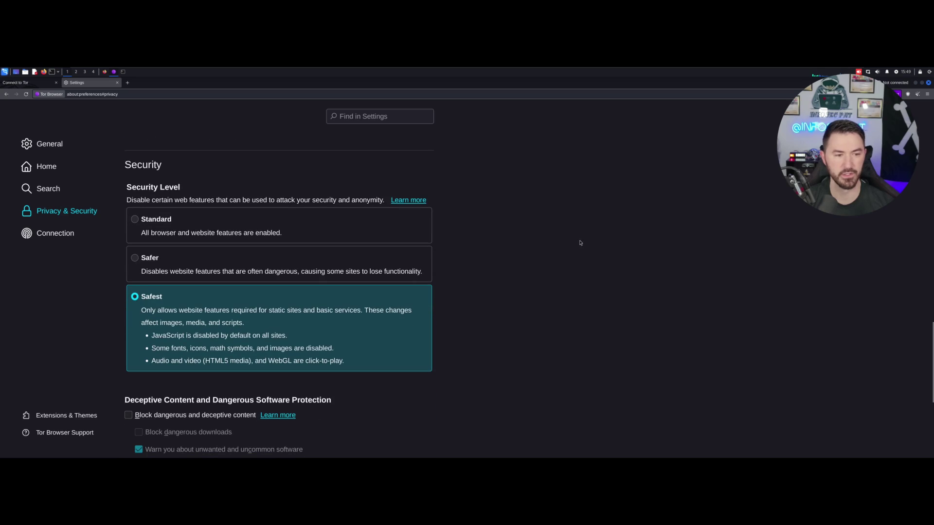
{"action": "double_click", "coordinate": [151, 166]}
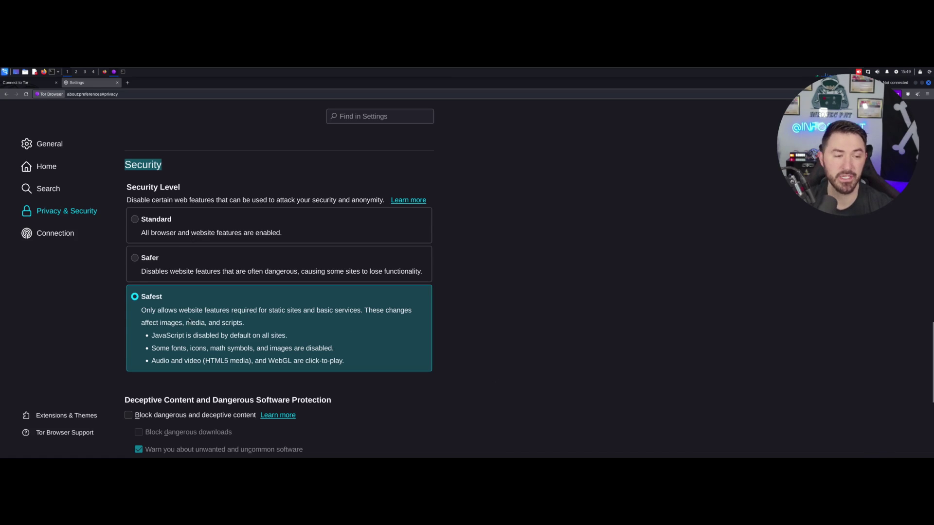
{"action": "scroll", "coordinate": [160, 325], "scroll_direction": "down", "scroll_amount": 3}
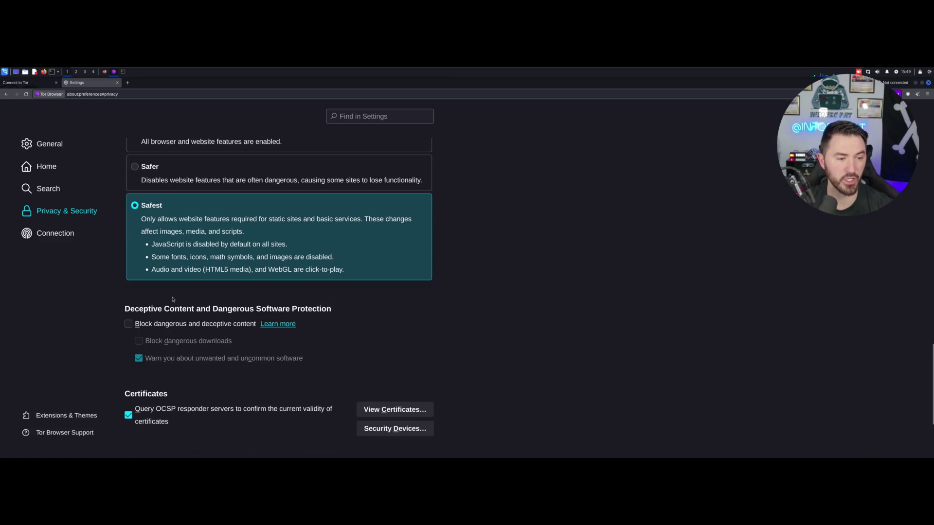
{"action": "scroll", "coordinate": [180, 298], "scroll_direction": "up", "scroll_amount": 5}
{"action": "scroll", "coordinate": [180, 297], "scroll_direction": "down", "scroll_amount": 8}
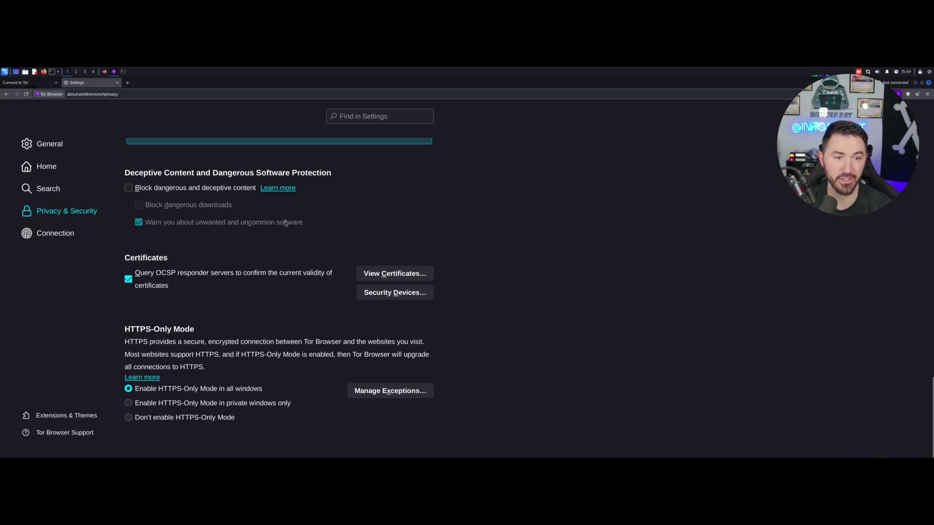
{"action": "left_click_drag", "start_coordinate": [304, 222], "coordinate": [263, 228]}
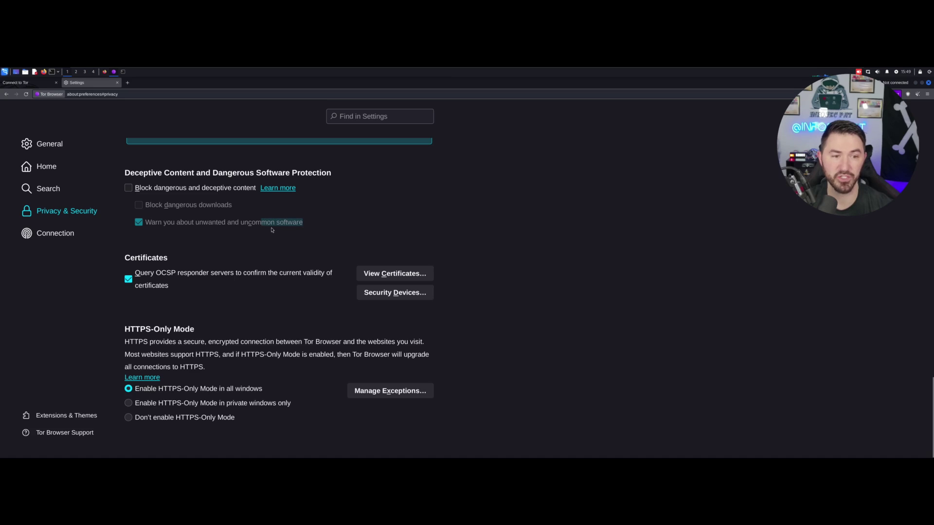
- Clear the text highlight on the Privacy & Security settings page
{"action": "left_click", "coordinate": [272, 230]}
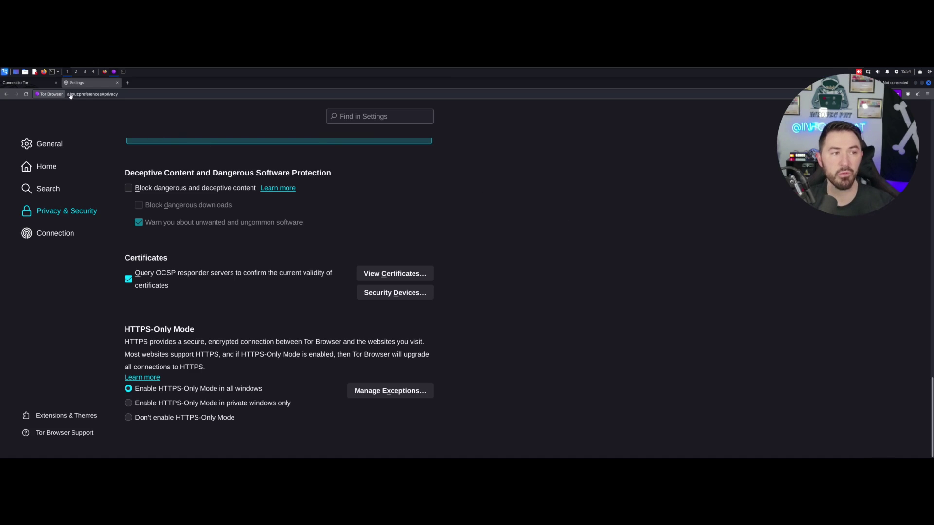
- Connect to Tor from the Connect to Tor tab and focus the DuckDuckGo search box
{"action": "left_click", "coordinate": [19, 85]}
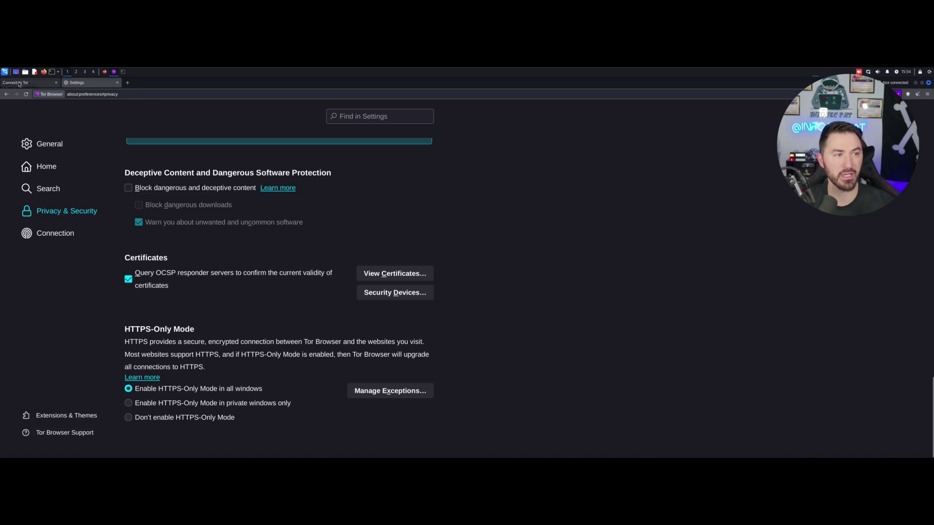
{"action": "left_click", "coordinate": [631, 262]}
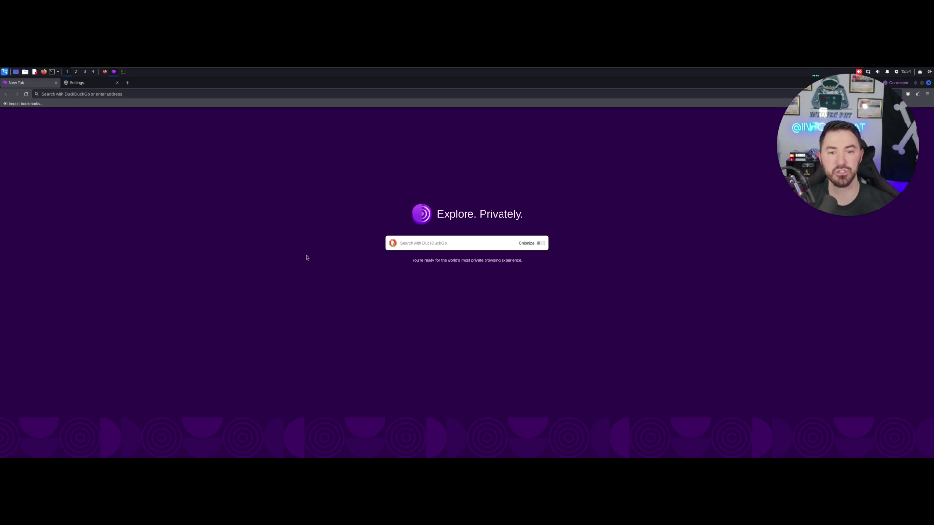
{"action": "left_click", "coordinate": [440, 245]}
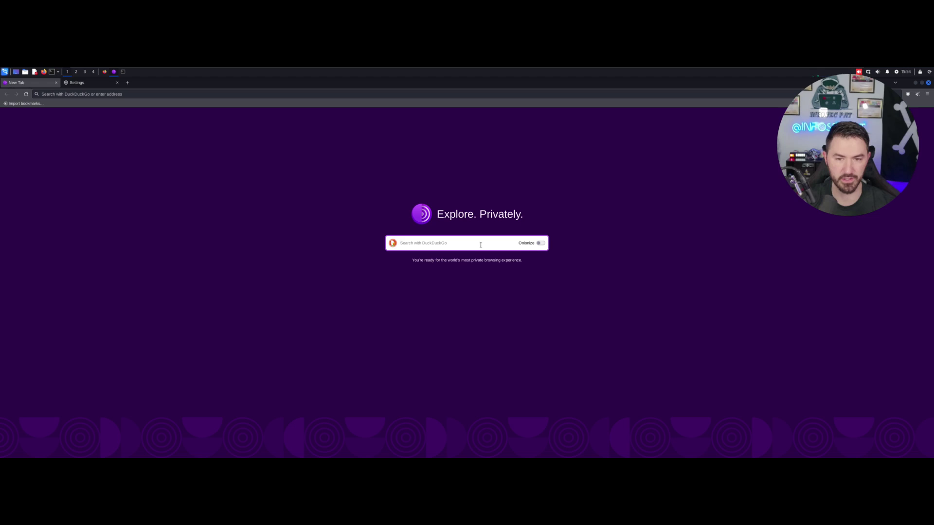
- Enter 'dark web sites' in the DuckDuckGo box and run the search
{"action": "type", "text": "dark web"}
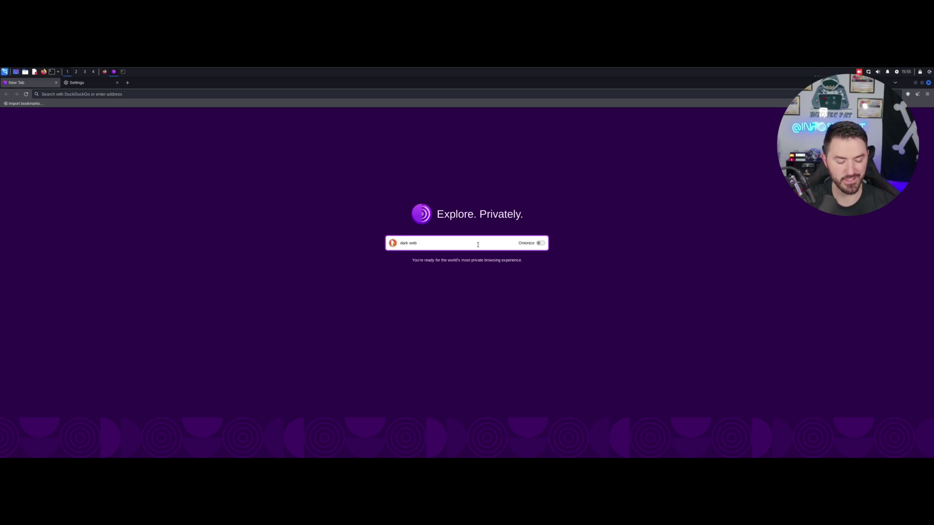
{"action": "type", "text": "sites"}
{"action": "key", "text": "Return"}
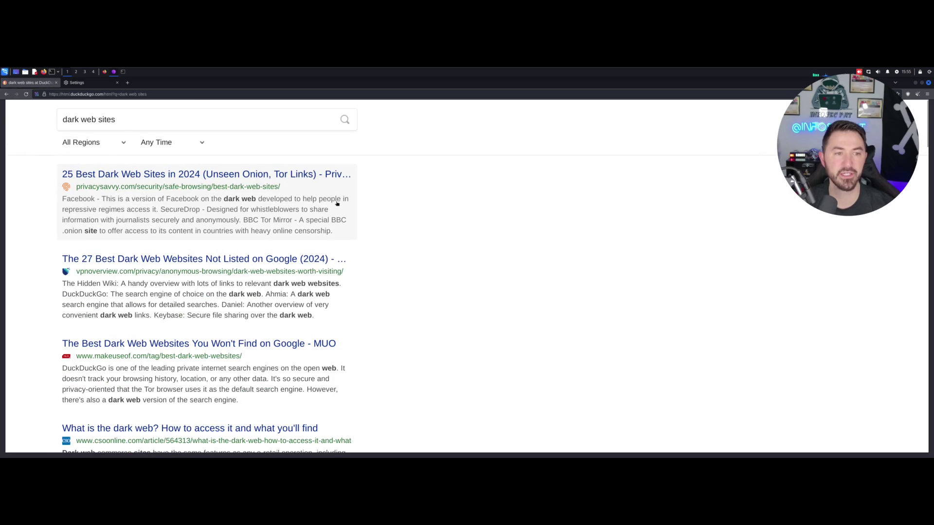
- Zoom into the search results and open the proprivacy guide to getting on the dark web
{"action": "key", "text": "ctrl+plus"}
{"action": "key", "text": "ctrl+plus"}
{"action": "key", "text": "ctrl+plus"}
{"action": "key", "text": "ctrl+plus"}
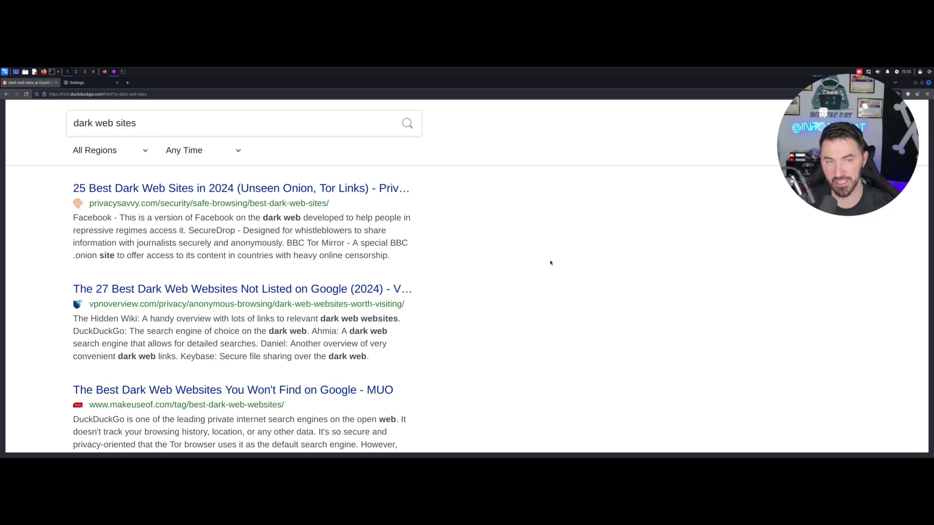
{"action": "scroll", "coordinate": [551, 263], "scroll_direction": "down", "scroll_amount": 3}
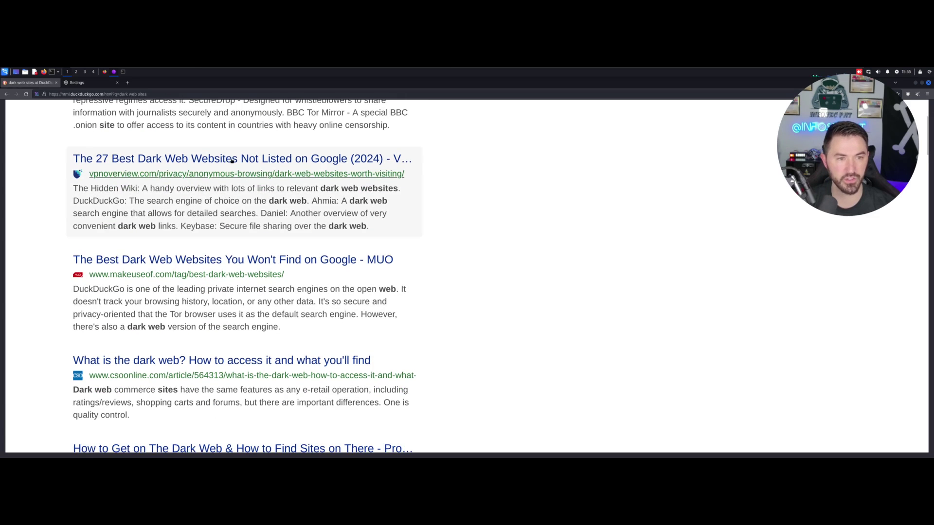
{"action": "scroll", "coordinate": [188, 185], "scroll_direction": "down", "scroll_amount": 4}
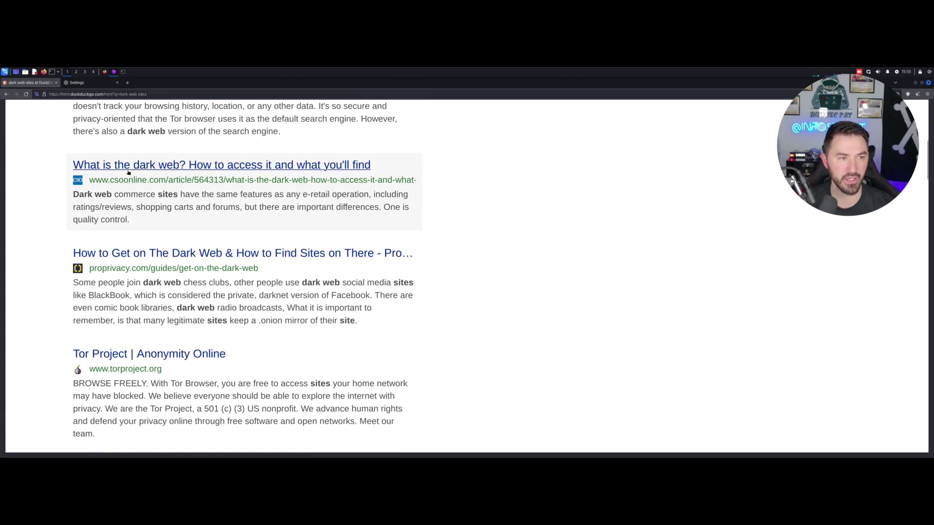
{"action": "left_click", "coordinate": [217, 255]}
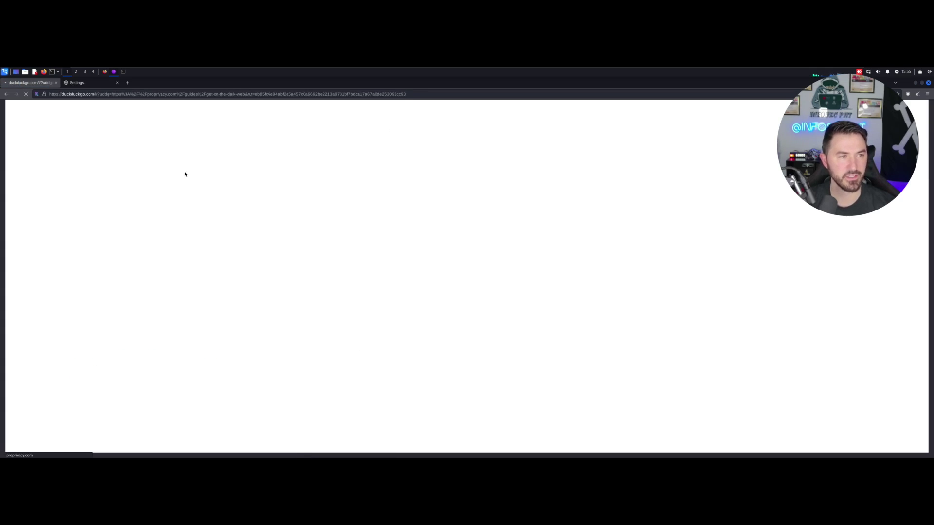
- Skim the proprivacy guide, then return to the enlarged 'dark web sites' results
{"action": "scroll", "coordinate": [304, 275], "scroll_direction": "down", "scroll_amount": 6}
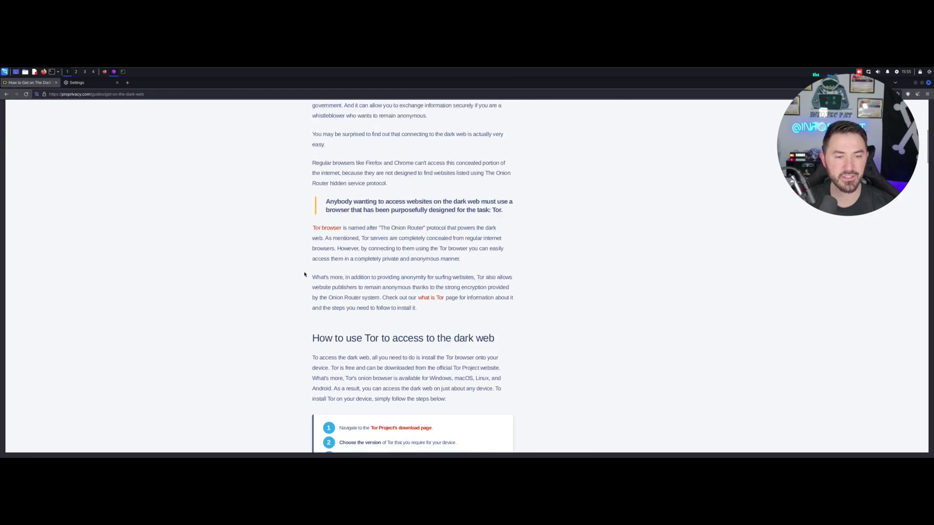
{"action": "scroll", "coordinate": [304, 275], "scroll_direction": "down", "scroll_amount": 9}
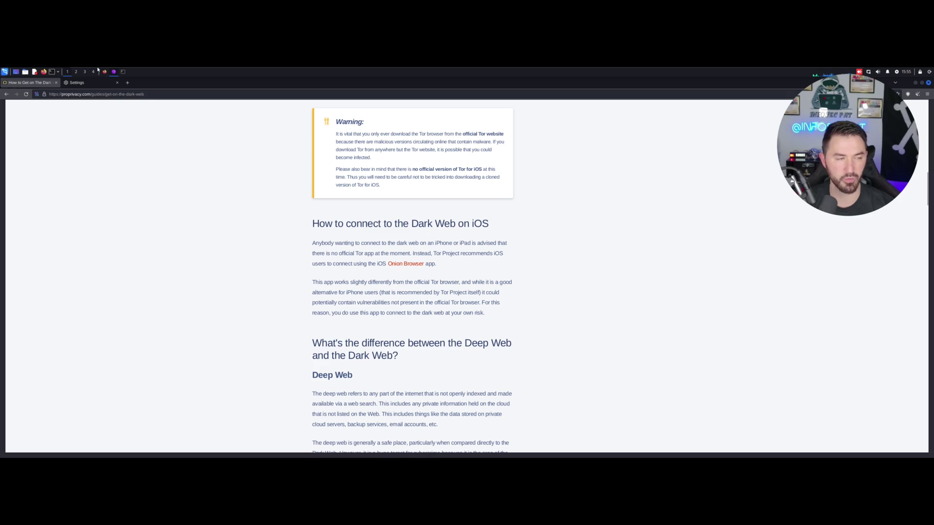
{"action": "left_click", "coordinate": [7, 94]}
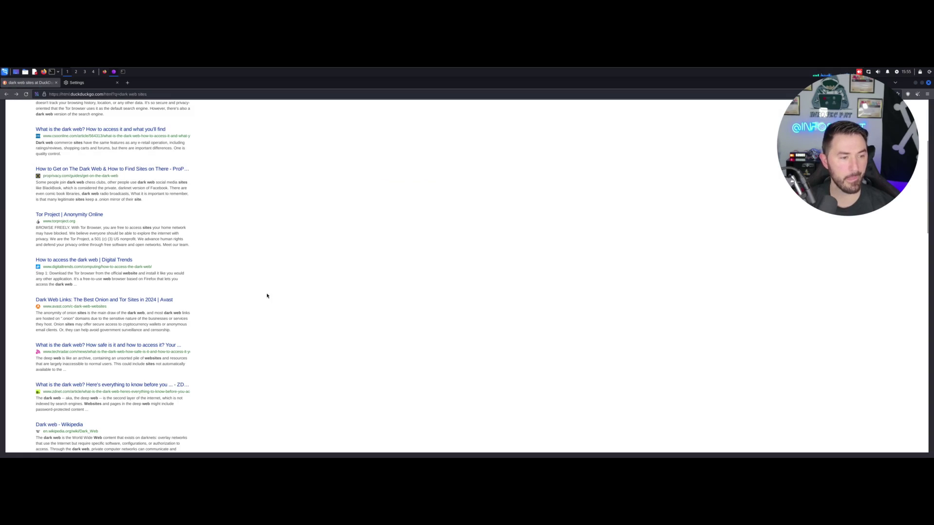
{"action": "key", "text": "ctrl+plus"}
{"action": "key", "text": "ctrl+plus"}
{"action": "key", "text": "ctrl+plus"}
{"action": "scroll", "coordinate": [282, 302], "scroll_direction": "up", "scroll_amount": 8}
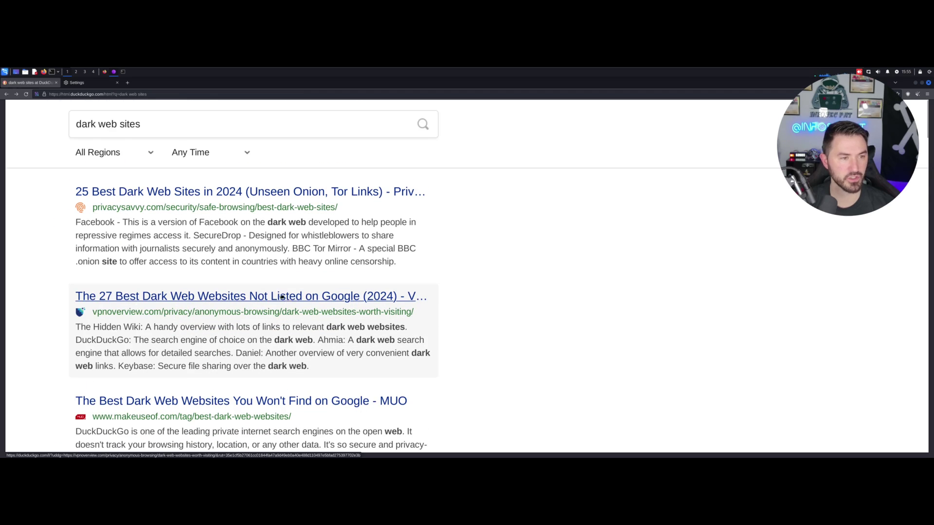
- Open the '25 Best Dark Web Sites in 2024' article, zoom in, and jump to The Hidden Wiki entry
{"action": "left_click", "coordinate": [246, 191]}
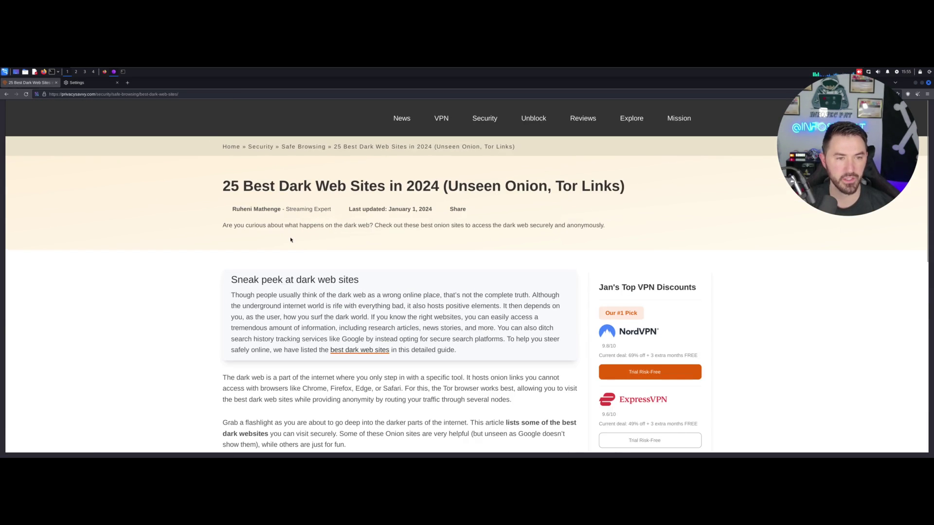
{"action": "key", "text": "ctrl+plus"}
{"action": "key", "text": "ctrl+plus"}
{"action": "key", "text": "ctrl+plus"}
{"action": "key", "text": "ctrl+plus"}
{"action": "scroll", "coordinate": [290, 239], "scroll_direction": "down", "scroll_amount": 5}
{"action": "scroll", "coordinate": [290, 239], "scroll_direction": "down", "scroll_amount": 3}
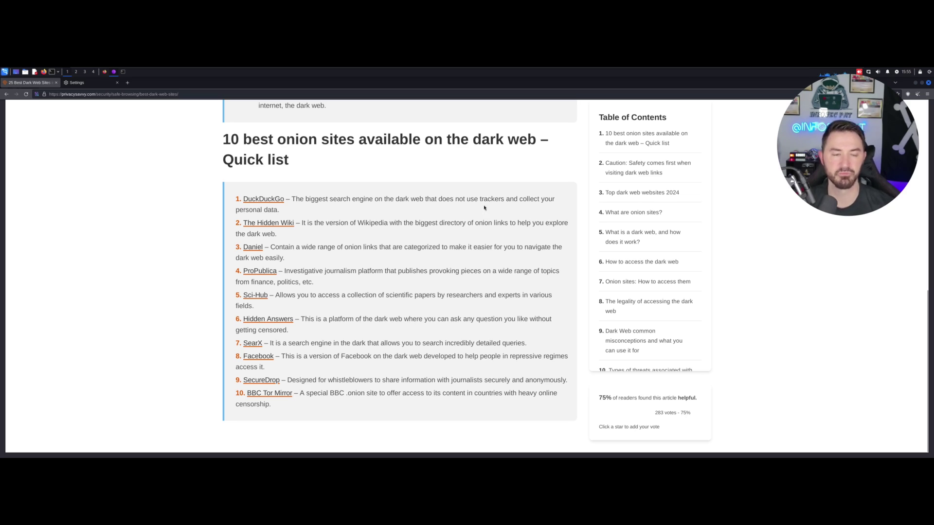
{"action": "left_click", "coordinate": [277, 223]}
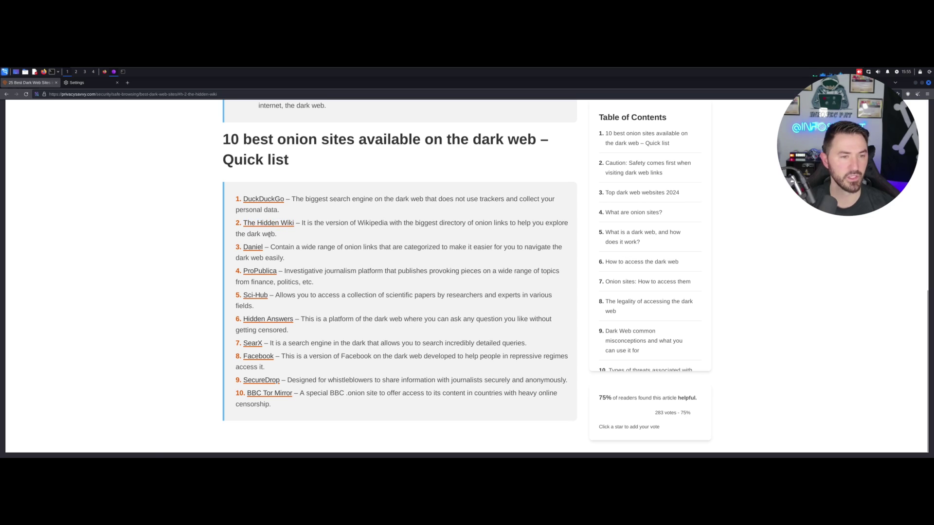
- In the second tab, type 'duckdu' in the address bar and start a DuckDuckGo search
{"action": "left_click", "coordinate": [102, 85]}
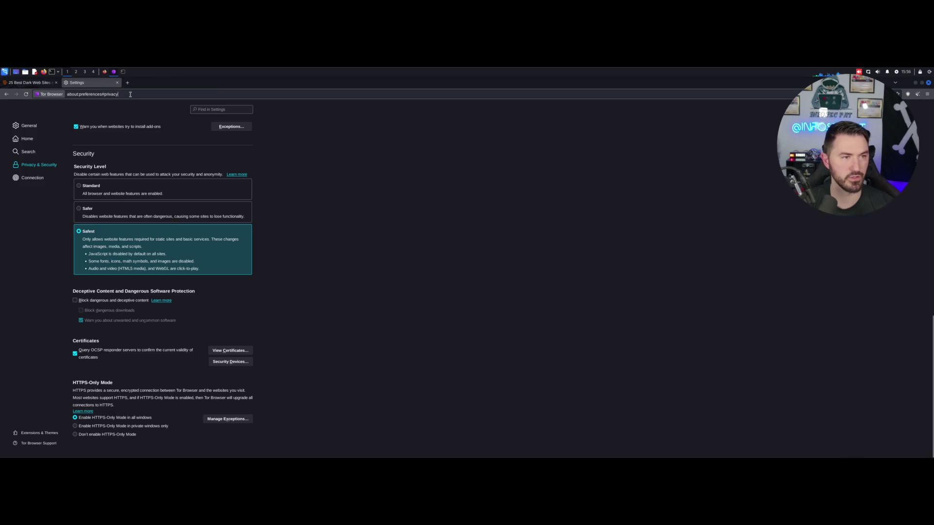
{"action": "left_click", "coordinate": [130, 94]}
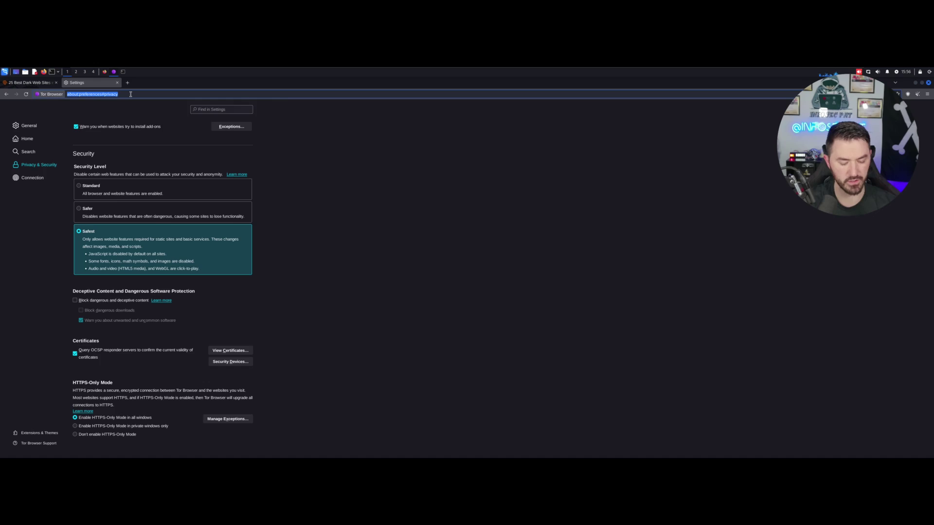
{"action": "type", "text": "duckdu"}
{"action": "key", "text": "Down"}
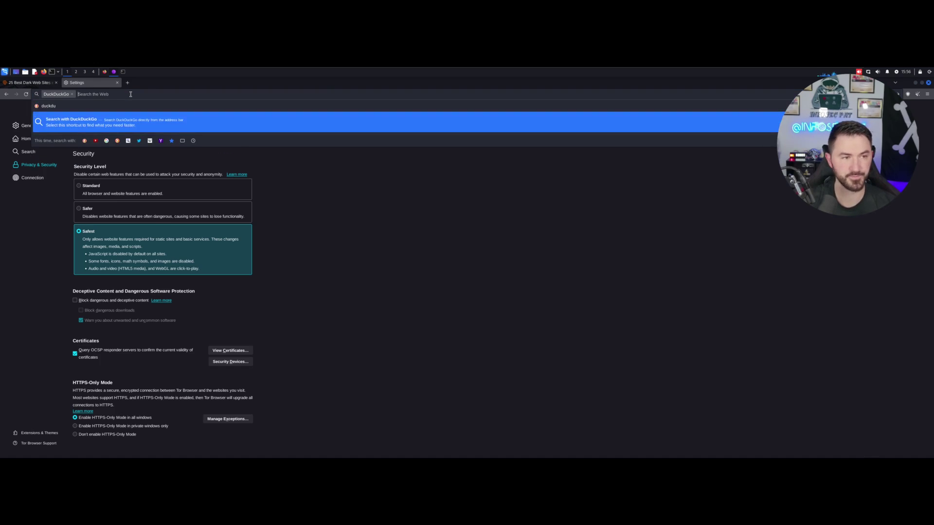
{"action": "key", "text": "Return"}
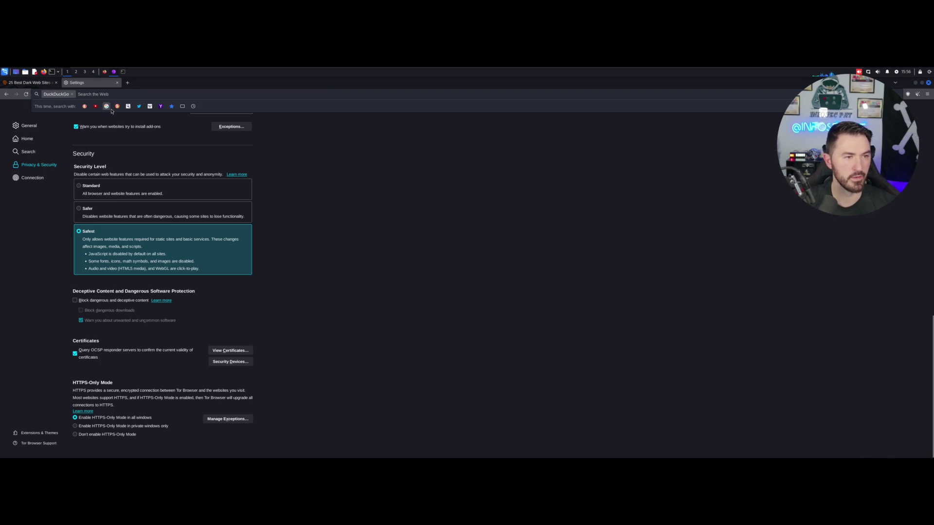
- Switch the search engine to DuckDuckGoOnion and search for 'hidden wiki'
{"action": "left_click", "coordinate": [117, 107]}
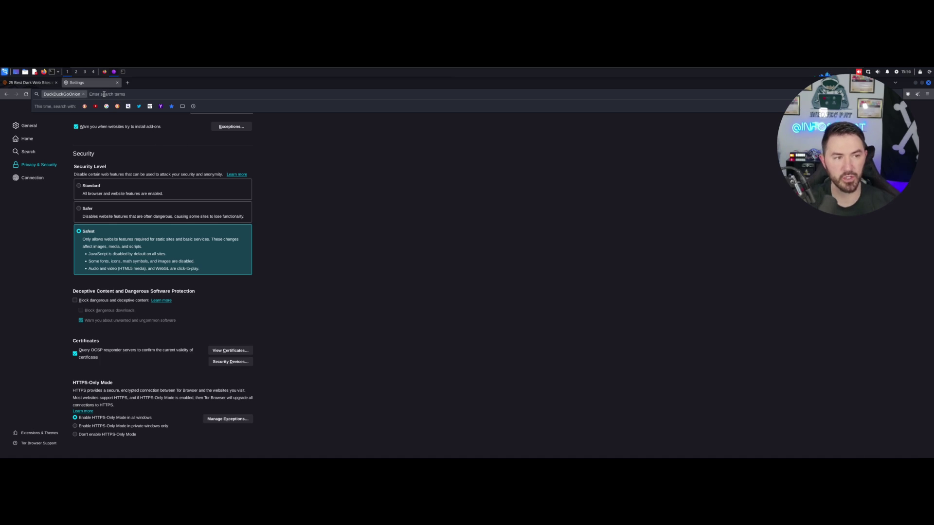
{"action": "type", "text": "hidden wik"}
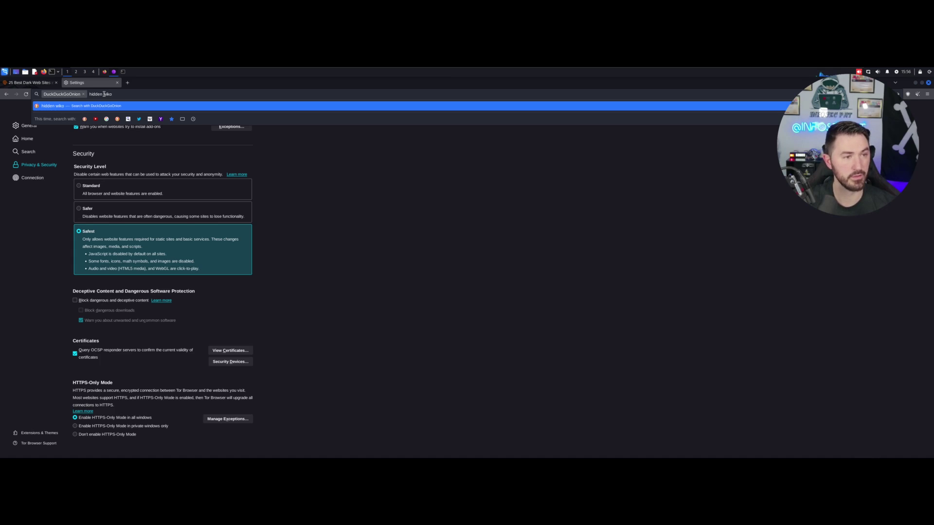
{"action": "key", "text": "Return"}
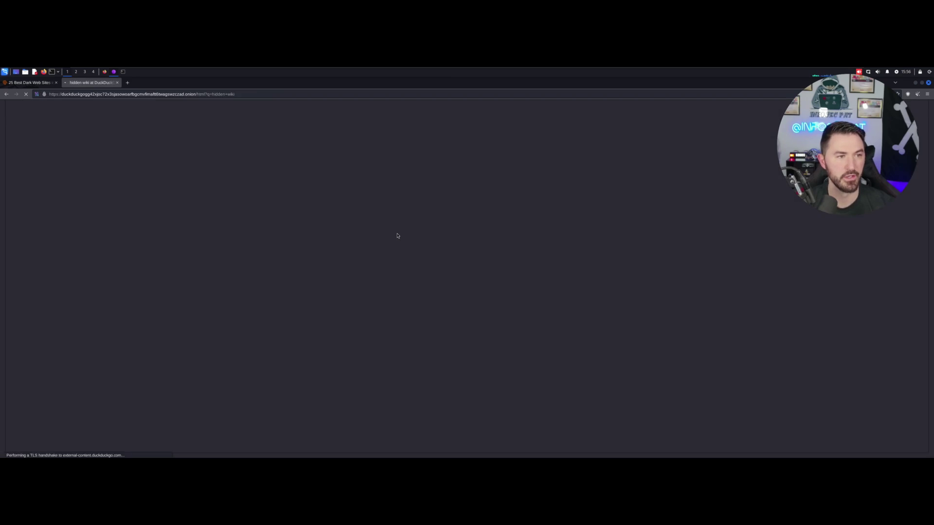
- Enlarge the search results, open the TheHidden2.wiki result, and zoom its page in
{"action": "key", "text": "ctrl+plus"}
{"action": "key", "text": "ctrl+plus"}
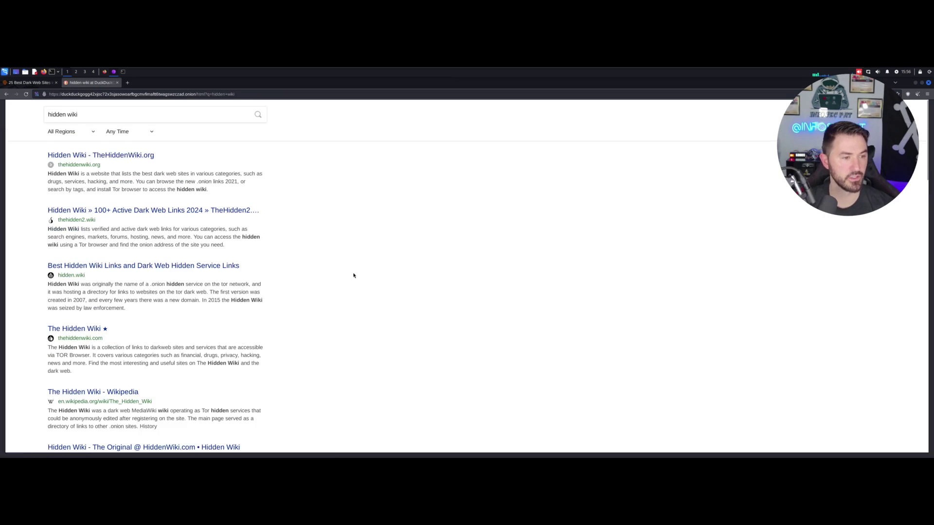
{"action": "left_click", "coordinate": [199, 237]}
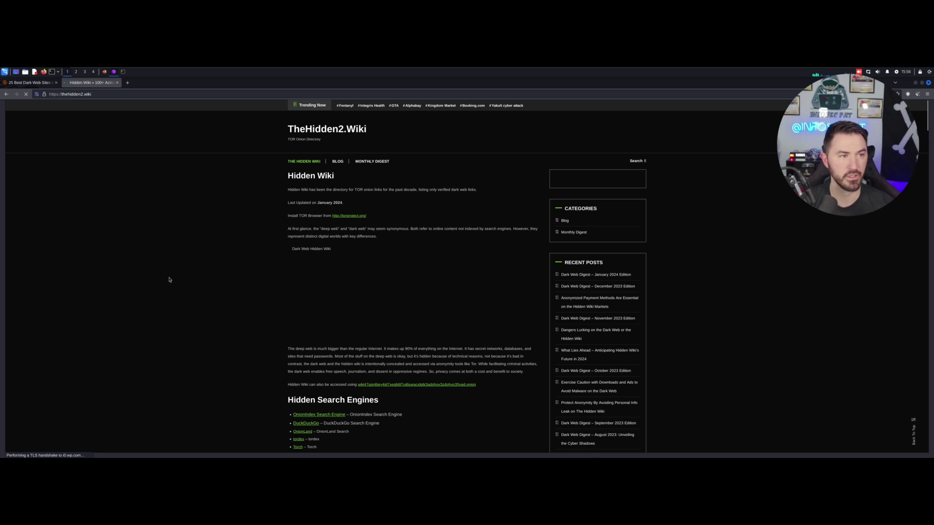
{"action": "key", "text": "ctrl+plus"}
{"action": "key", "text": "ctrl+plus"}
{"action": "key", "text": "ctrl+plus"}
{"action": "key", "text": "ctrl+plus"}
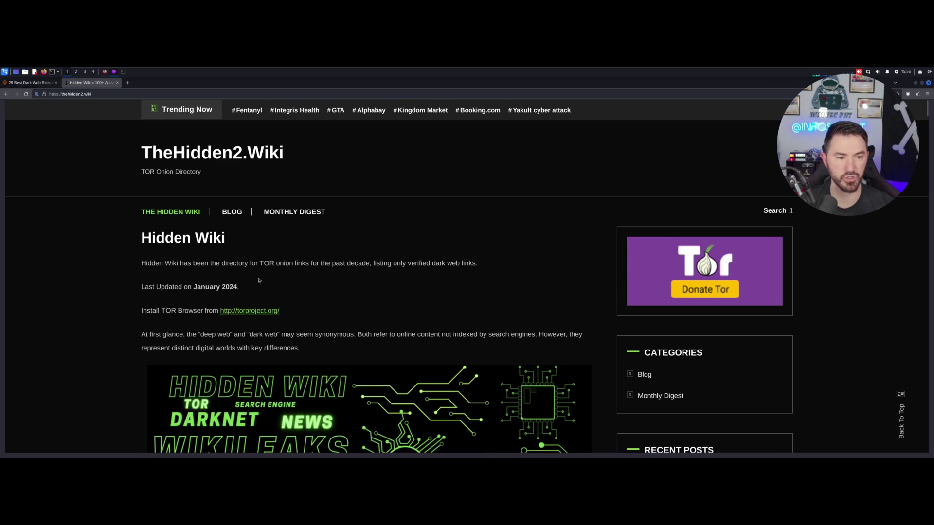
- Open Ahmia from the Hidden Search Engines list in a new tab and switch to it
{"action": "scroll", "coordinate": [179, 310], "scroll_direction": "down", "scroll_amount": 8}
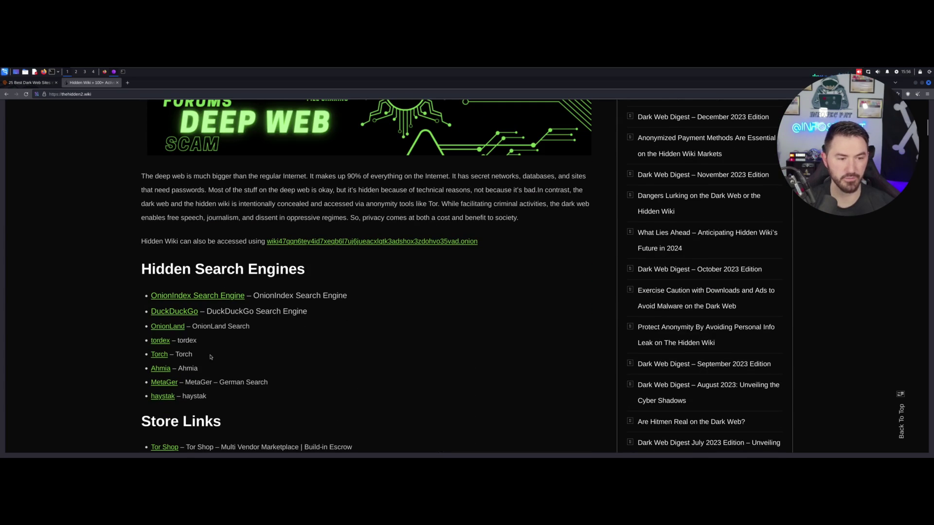
{"action": "scroll", "coordinate": [211, 357], "scroll_direction": "down", "scroll_amount": 1}
{"action": "right_click", "coordinate": [161, 316]}
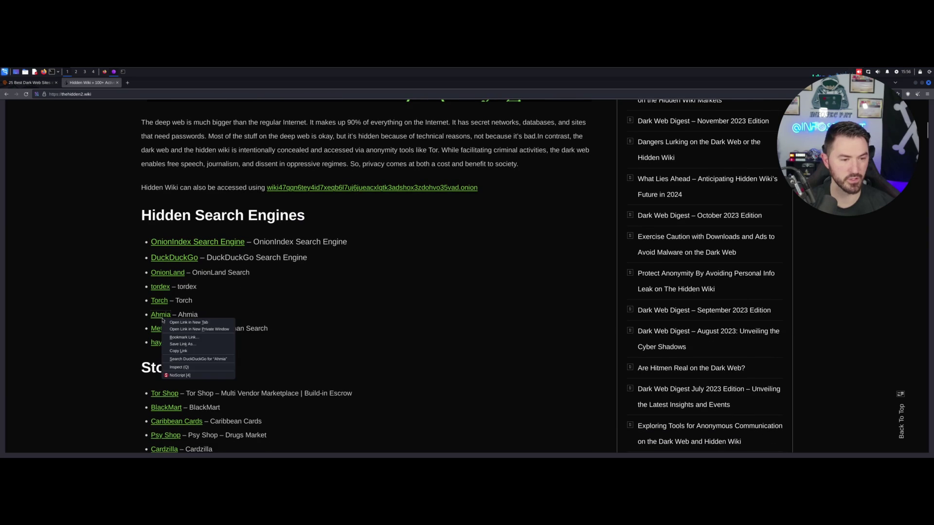
{"action": "left_click", "coordinate": [177, 322]}
{"action": "left_click", "coordinate": [153, 83]}
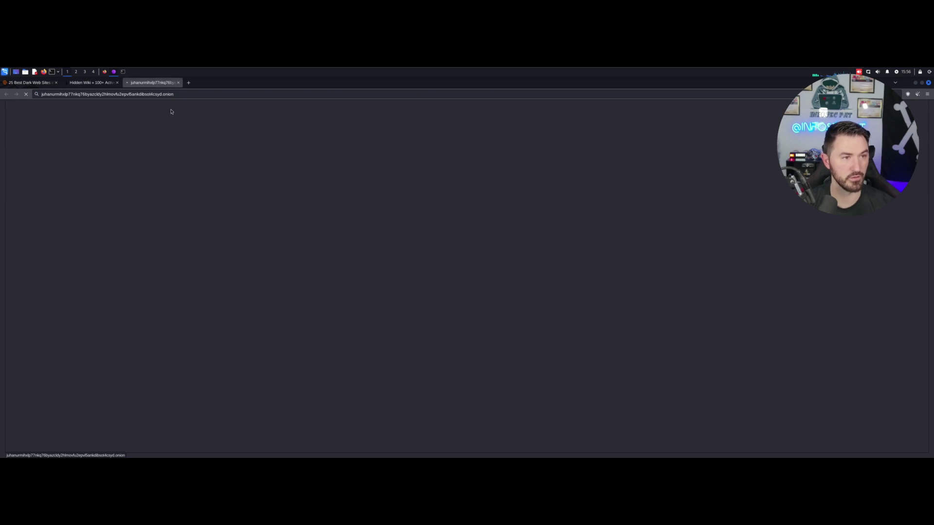
{"action": "left_click", "coordinate": [180, 91]}
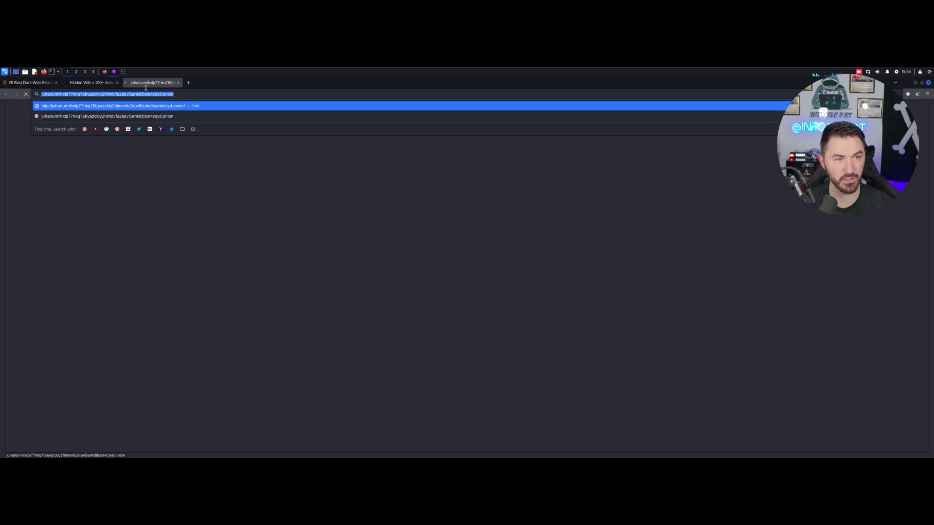
- Return to the TheHidden2.wiki tab and scroll past Store Links, Email Providers and Forums to Onion Hosting
{"action": "left_click", "coordinate": [209, 211]}
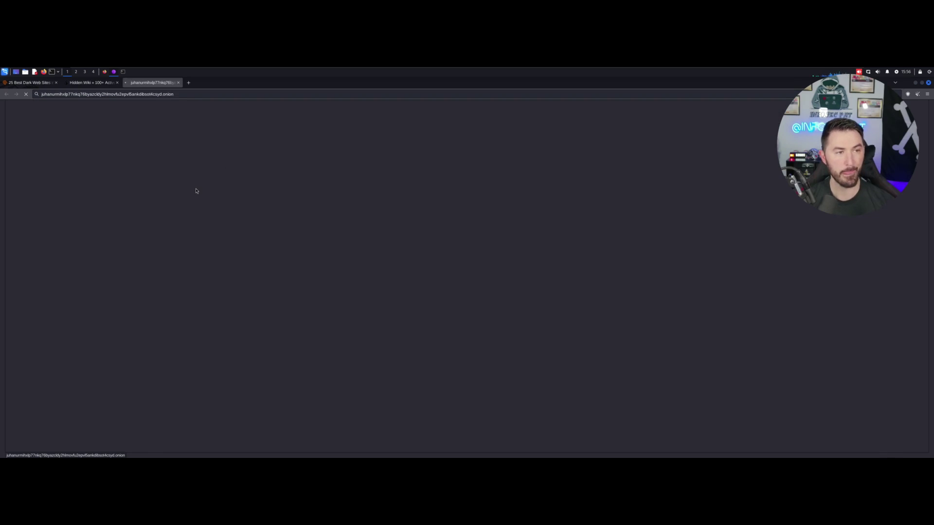
{"action": "left_click", "coordinate": [83, 84]}
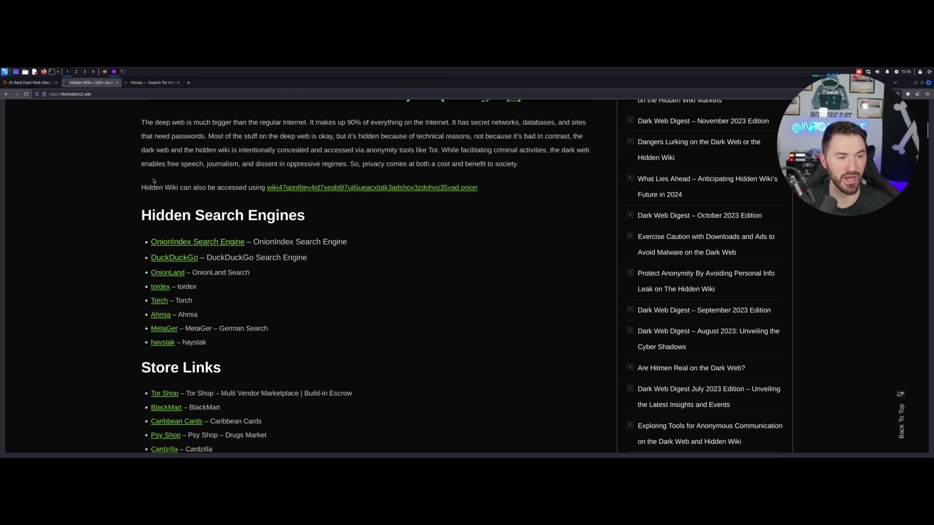
{"action": "scroll", "coordinate": [297, 358], "scroll_direction": "down", "scroll_amount": 2}
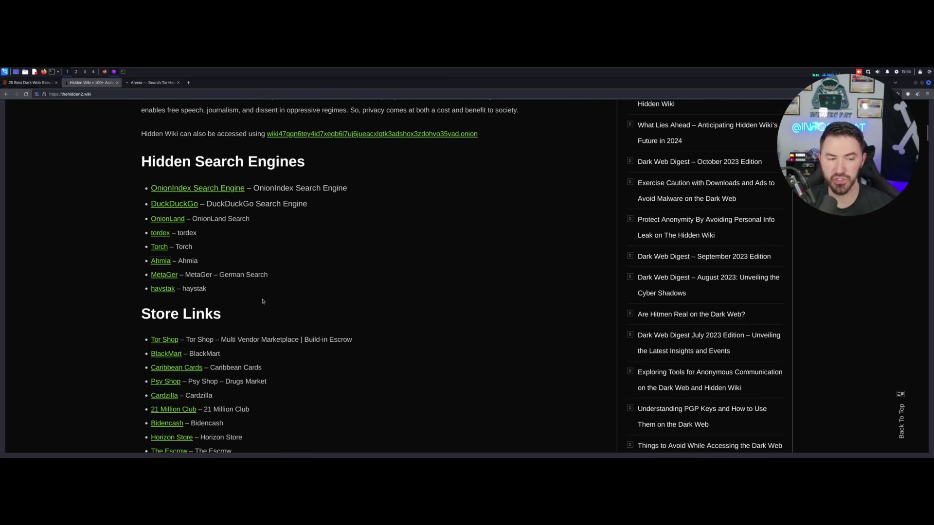
{"action": "scroll", "coordinate": [306, 302], "scroll_direction": "down", "scroll_amount": 3}
{"action": "scroll", "coordinate": [340, 307], "scroll_direction": "down", "scroll_amount": 3}
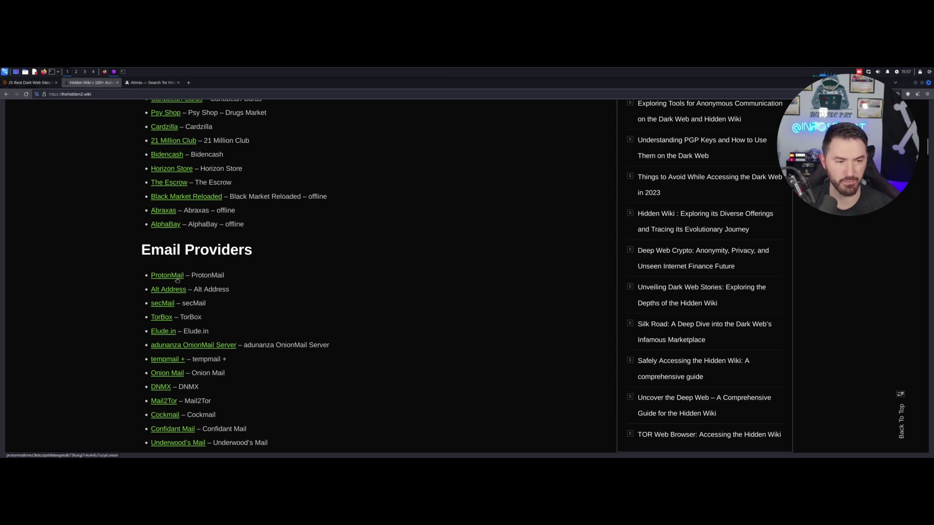
{"action": "scroll", "coordinate": [176, 291], "scroll_direction": "down", "scroll_amount": 3}
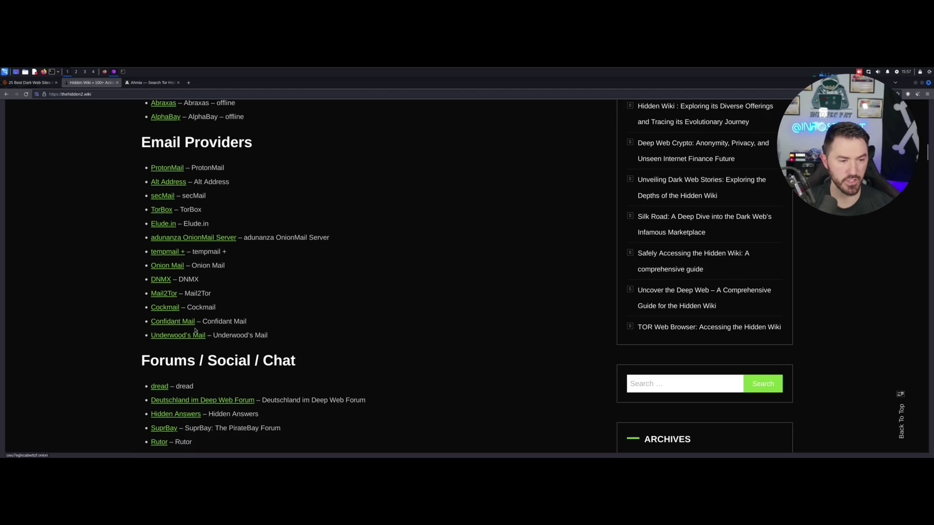
{"action": "scroll", "coordinate": [171, 324], "scroll_direction": "down", "scroll_amount": 3}
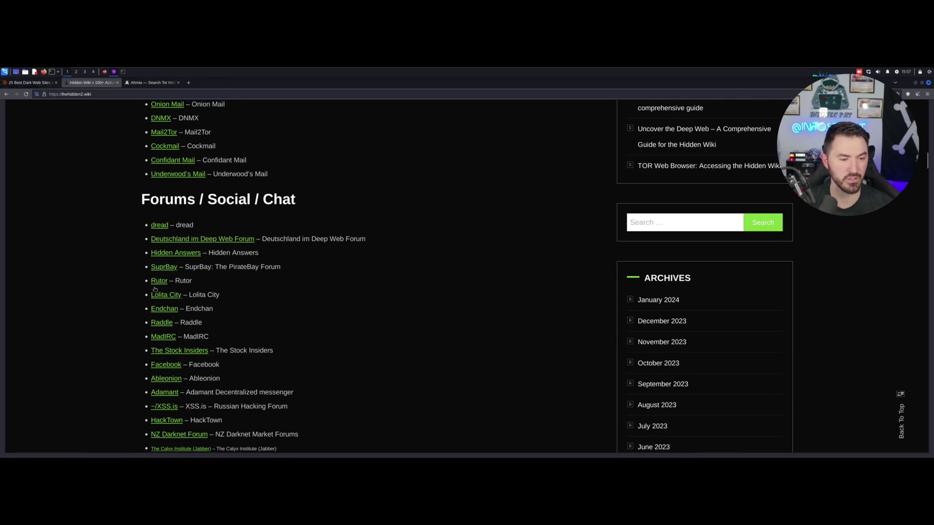
{"action": "scroll", "coordinate": [180, 271], "scroll_direction": "down", "scroll_amount": 5}
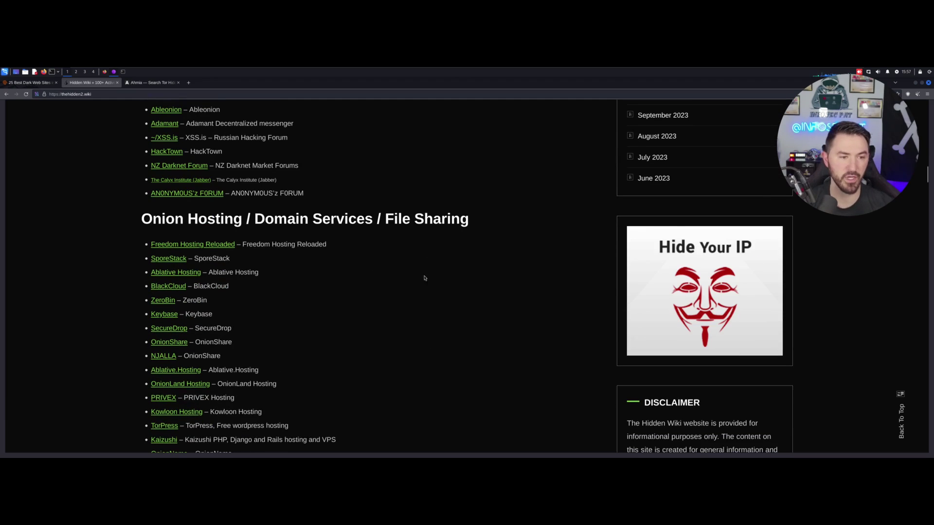
- Open Freedom Hosting Reloaded from the Onion Hosting list in a new tab
{"action": "right_click", "coordinate": [202, 244]}
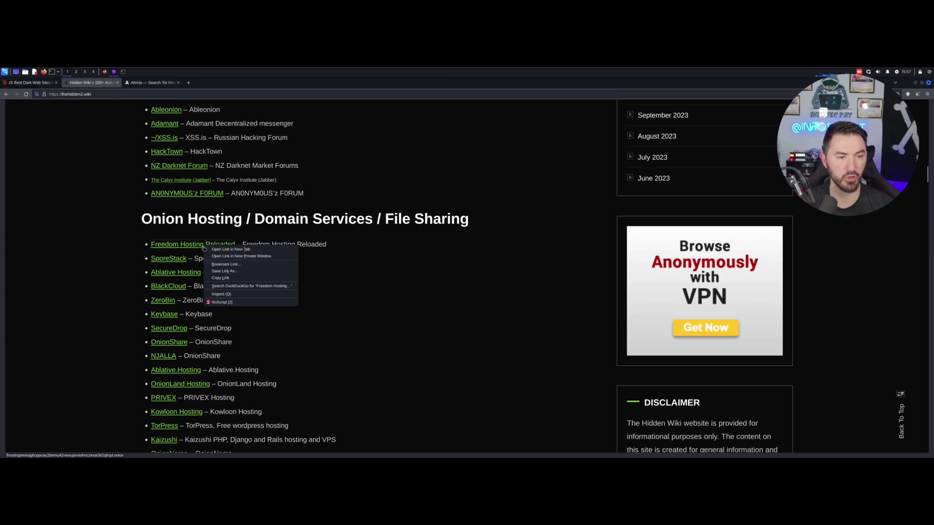
{"action": "left_click", "coordinate": [229, 249]}
{"action": "left_click", "coordinate": [154, 83]}
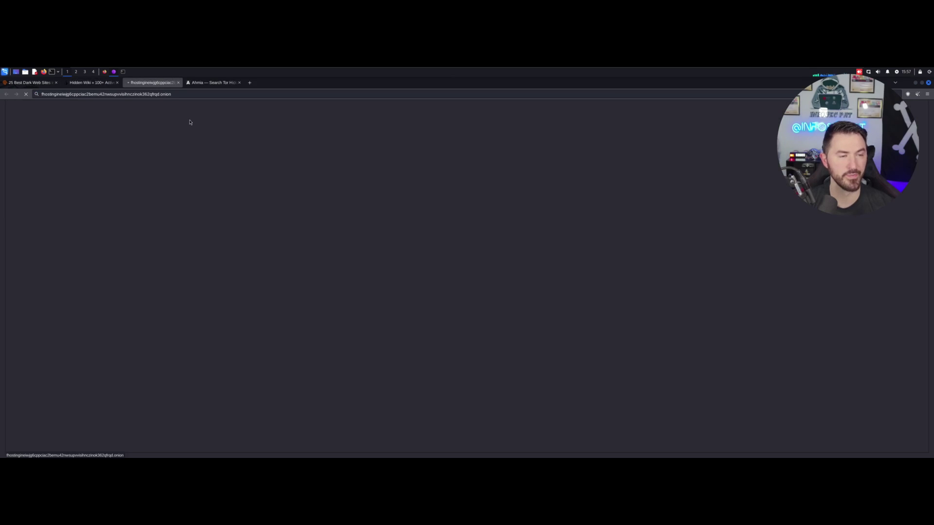
- Search Ahmia for 'black cats' and look over the results
{"action": "left_click", "coordinate": [210, 83]}
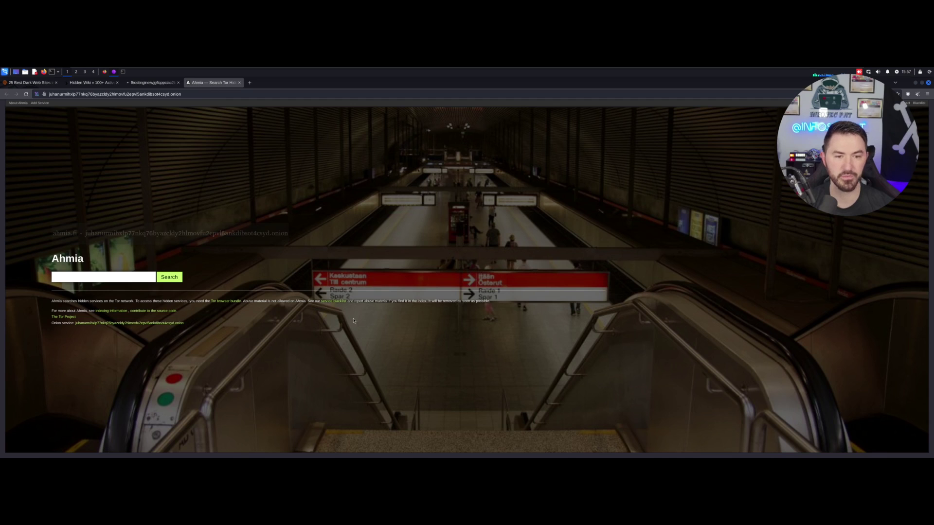
{"action": "left_click", "coordinate": [139, 278]}
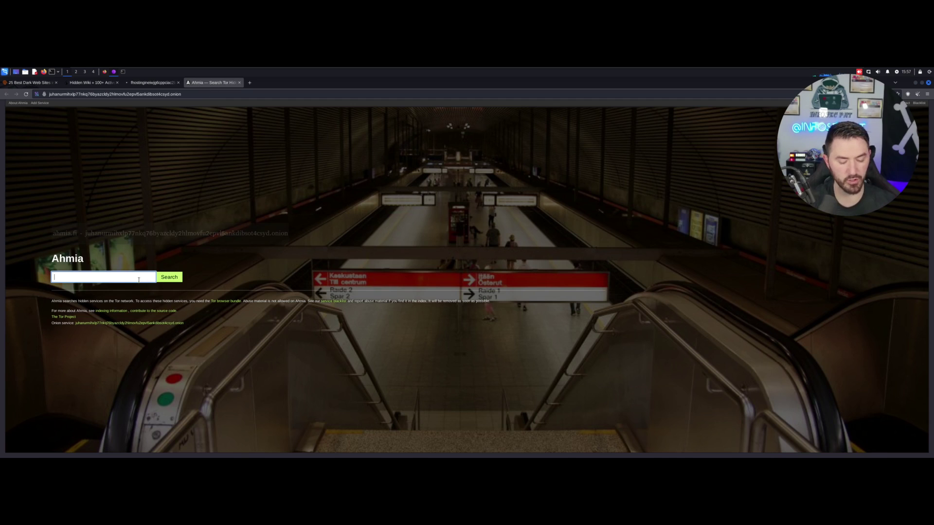
{"action": "type", "text": "black cats"}
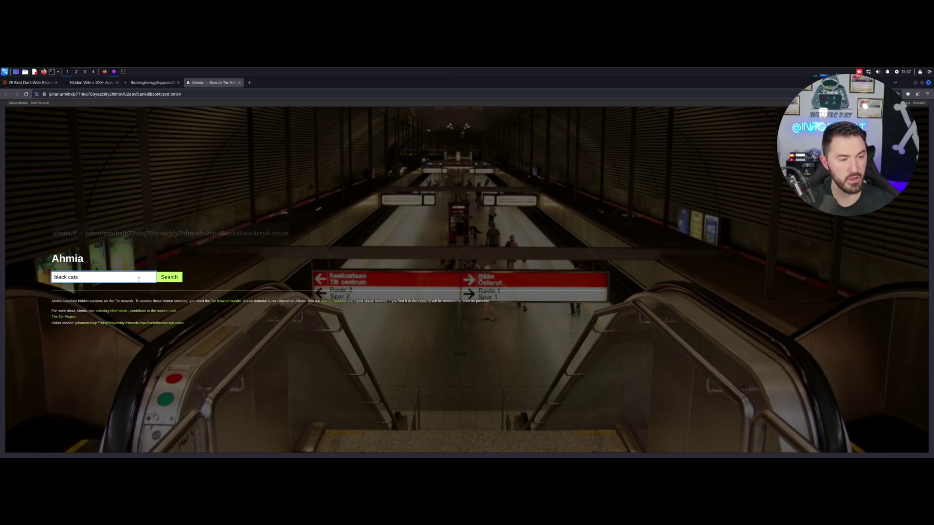
{"action": "key", "text": "Return"}
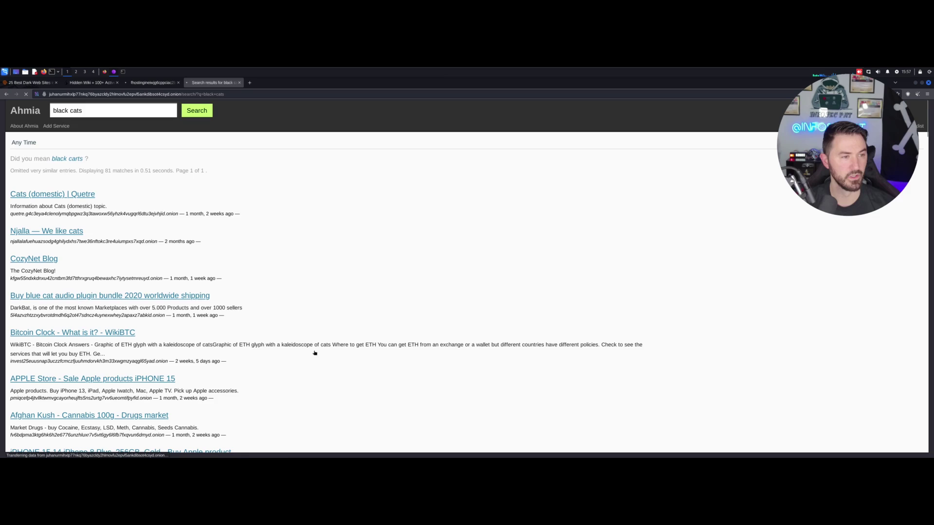
{"action": "scroll", "coordinate": [130, 262], "scroll_direction": "down", "scroll_amount": 5}
{"action": "scroll", "coordinate": [145, 260], "scroll_direction": "up", "scroll_amount": 5}
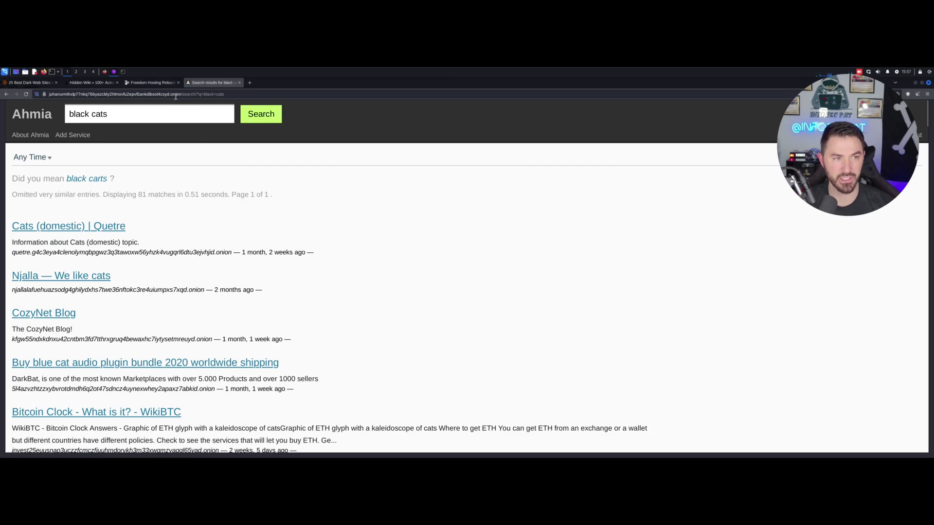
- View the Freedom Hosting Reloaded page zoomed in and skim its feature list
{"action": "left_click", "coordinate": [168, 83]}
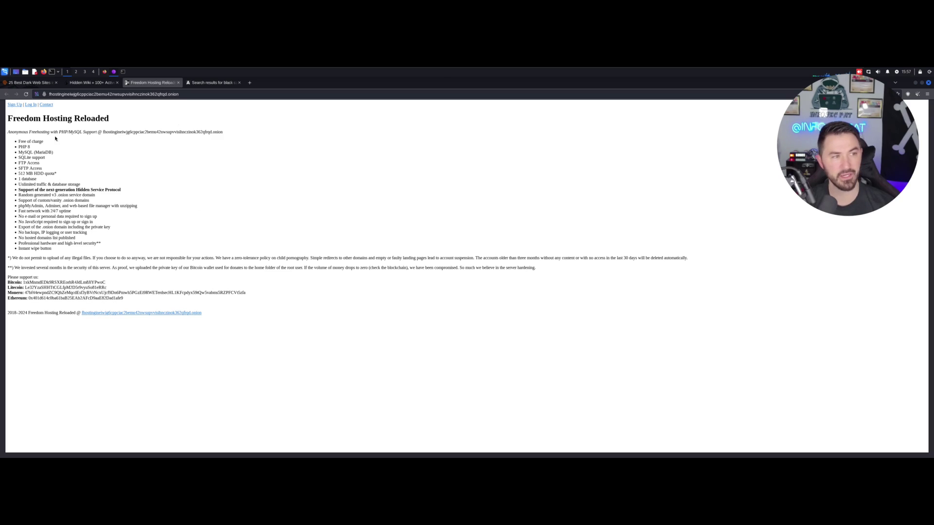
{"action": "key", "text": "ctrl+plus"}
{"action": "key", "text": "ctrl+plus"}
{"action": "key", "text": "ctrl+plus"}
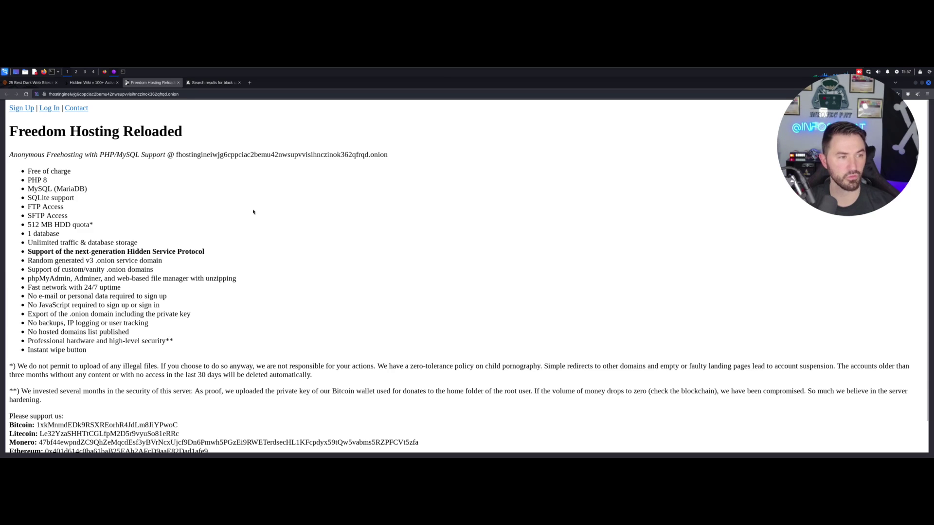
{"action": "scroll", "coordinate": [146, 243], "scroll_direction": "down", "scroll_amount": 2}
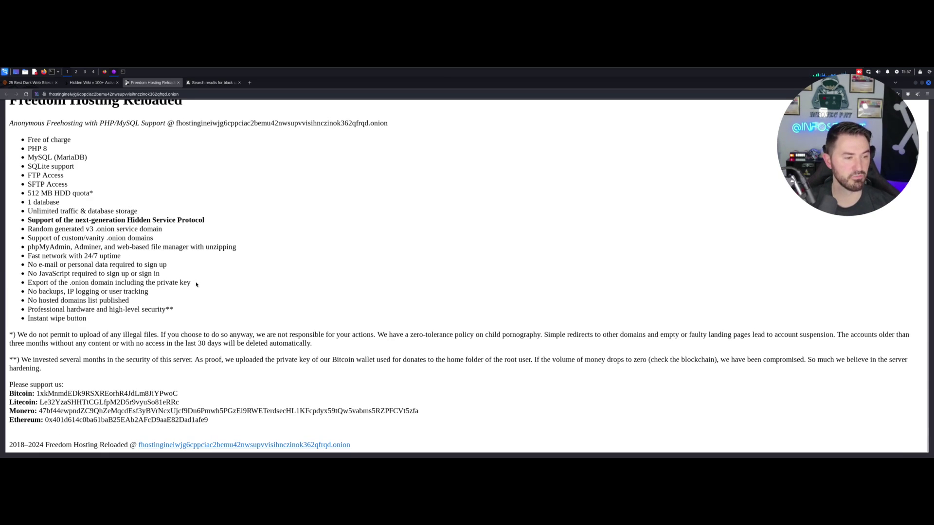
{"action": "scroll", "coordinate": [233, 316], "scroll_direction": "up", "scroll_amount": 1}
{"action": "scroll", "coordinate": [233, 316], "scroll_direction": "down", "scroll_amount": 1}
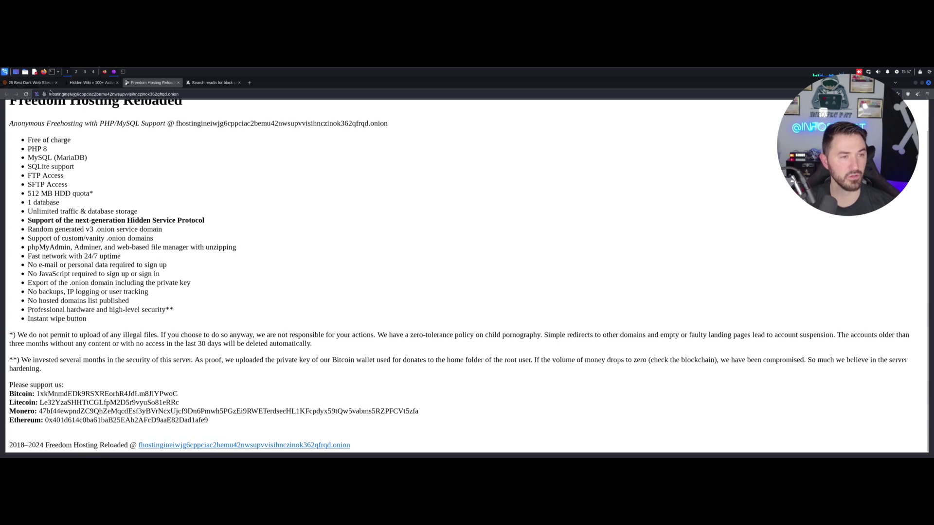
{"action": "scroll", "coordinate": [170, 219], "scroll_direction": "up", "scroll_amount": 1}
- Back on TheHidden2.wiki, skim VPN, Whistleblowing / News, Non English Websites and Others down to the disclaimer
{"action": "left_click", "coordinate": [109, 84]}
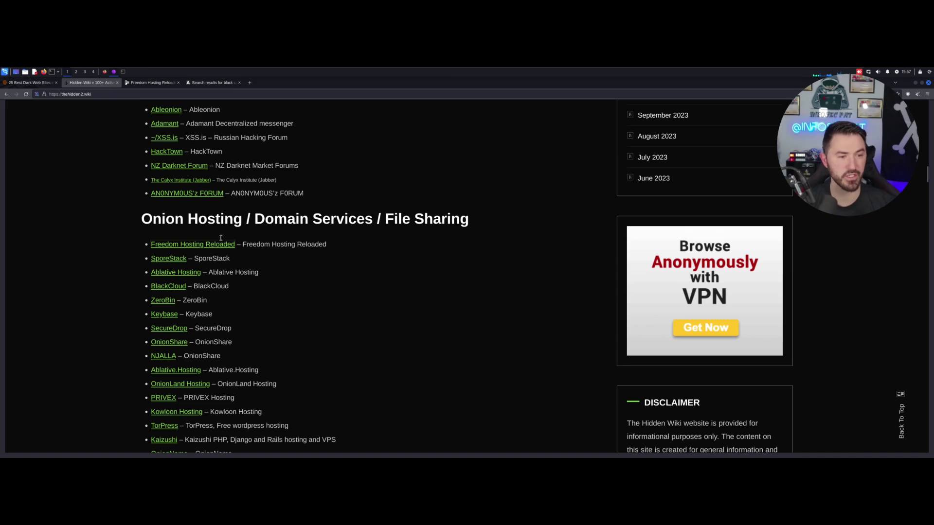
{"action": "scroll", "coordinate": [333, 315], "scroll_direction": "down", "scroll_amount": 4}
{"action": "scroll", "coordinate": [333, 315], "scroll_direction": "up", "scroll_amount": 1}
{"action": "scroll", "coordinate": [333, 315], "scroll_direction": "down", "scroll_amount": 5}
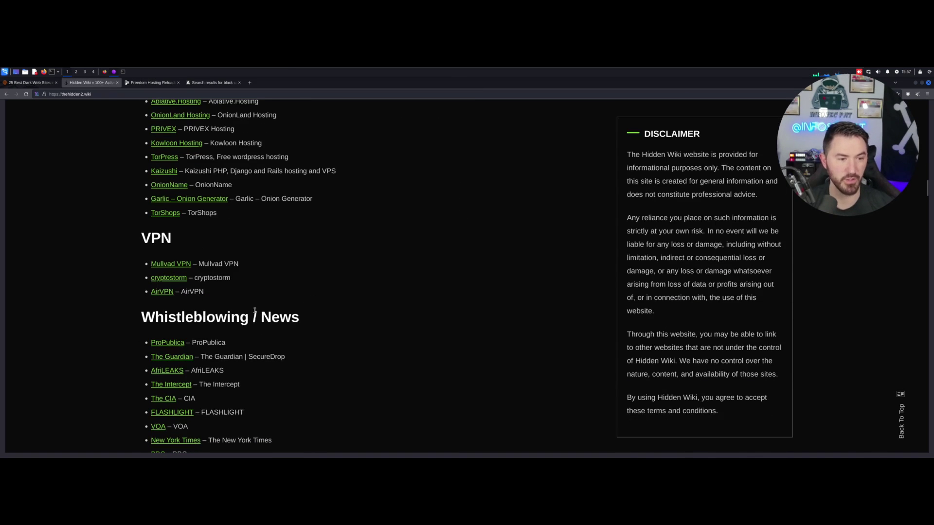
{"action": "scroll", "coordinate": [243, 311], "scroll_direction": "up", "scroll_amount": 1}
{"action": "scroll", "coordinate": [167, 301], "scroll_direction": "down", "scroll_amount": 5}
{"action": "scroll", "coordinate": [175, 234], "scroll_direction": "up", "scroll_amount": 3}
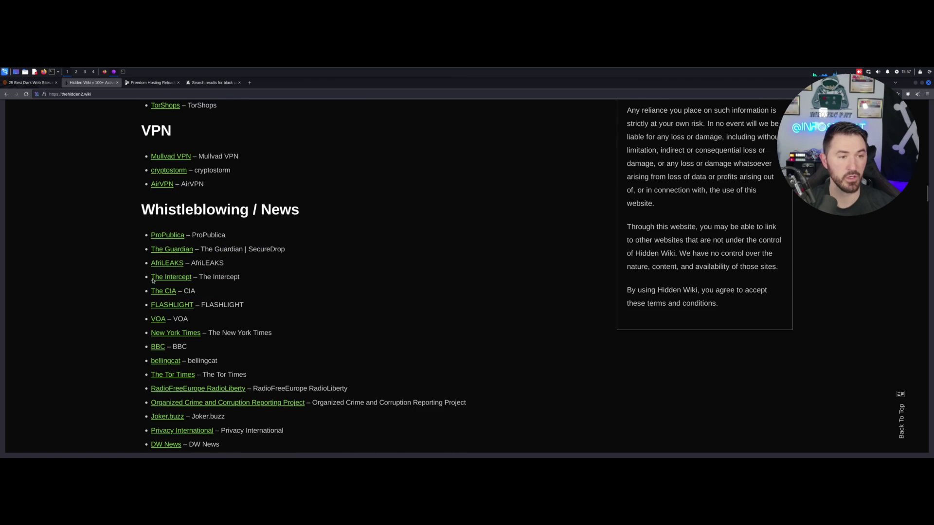
{"action": "scroll", "coordinate": [249, 319], "scroll_direction": "down", "scroll_amount": 4}
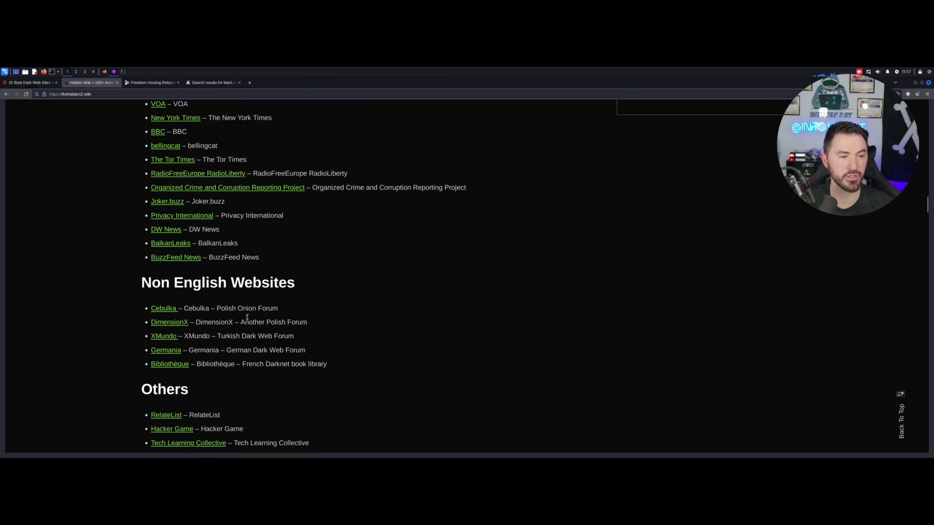
{"action": "scroll", "coordinate": [88, 352], "scroll_direction": "down", "scroll_amount": 4}
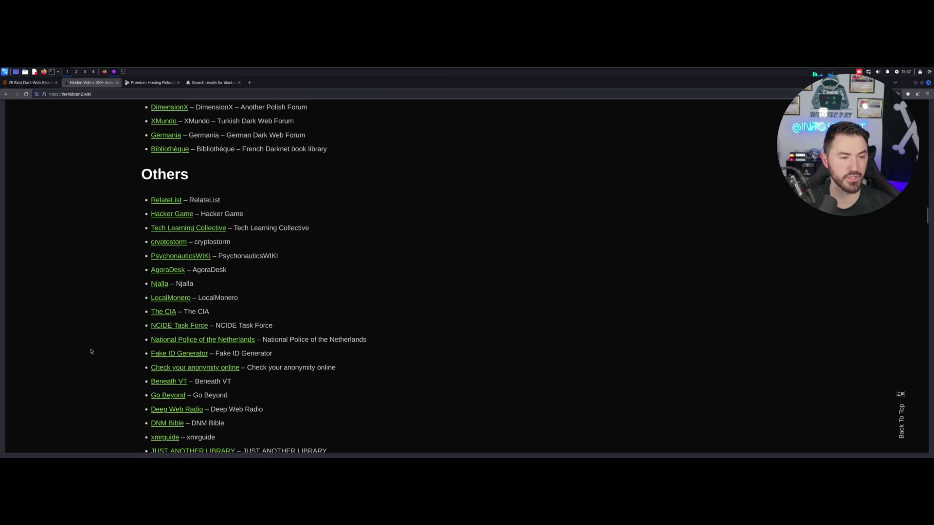
{"action": "scroll", "coordinate": [137, 266], "scroll_direction": "down", "scroll_amount": 4}
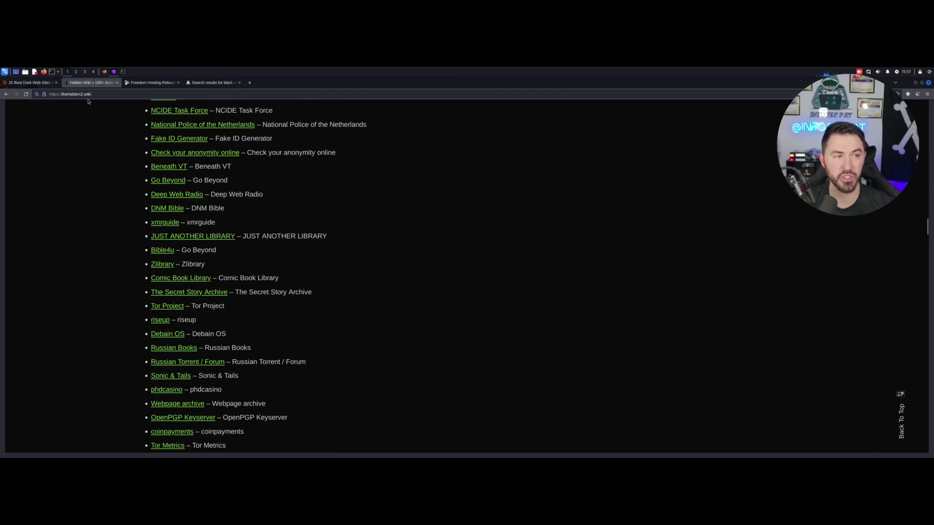
{"action": "scroll", "coordinate": [330, 275], "scroll_direction": "down", "scroll_amount": 4}
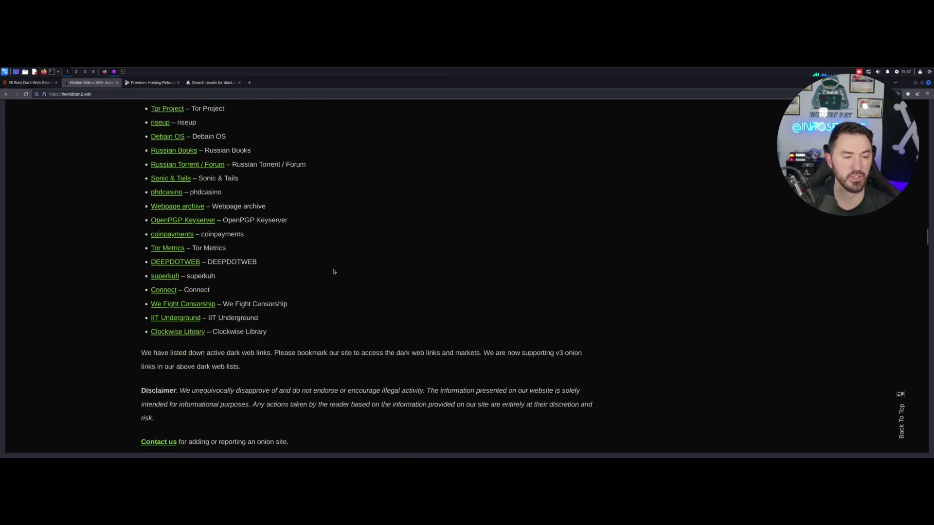
- Cycle through the Freedom Hosting, 25 Best Dark Web Sites and Hidden Wiki tabs, ending on Freedom Hosting Reloaded
{"action": "left_click", "coordinate": [131, 82]}
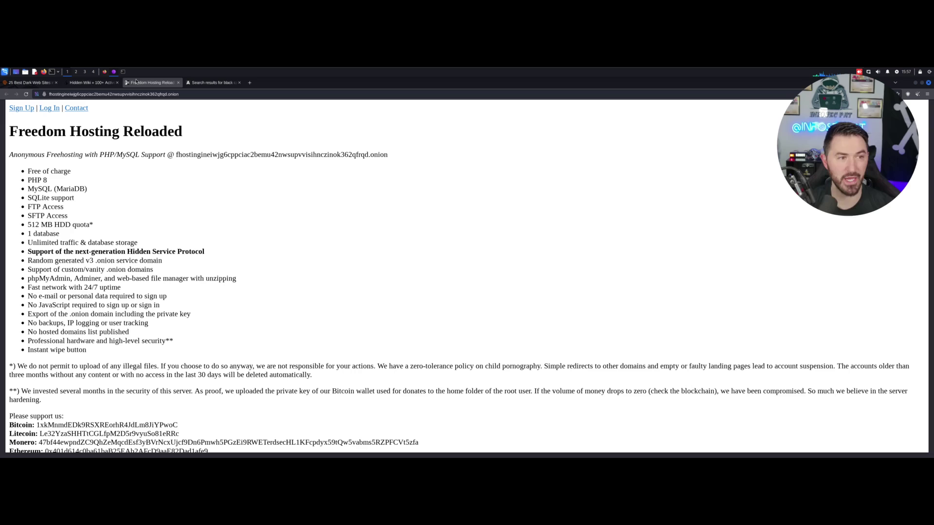
{"action": "left_click", "coordinate": [34, 83]}
{"action": "left_click", "coordinate": [90, 83]}
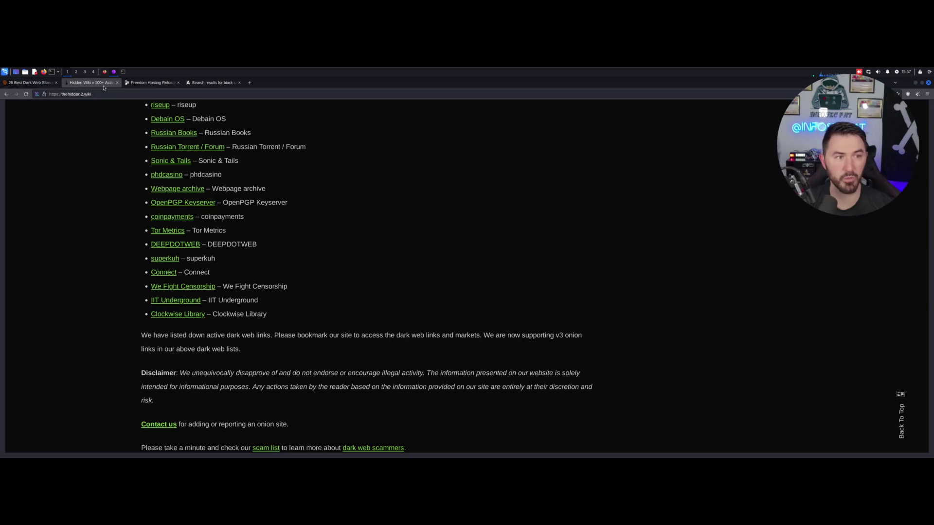
{"action": "left_click", "coordinate": [150, 82]}
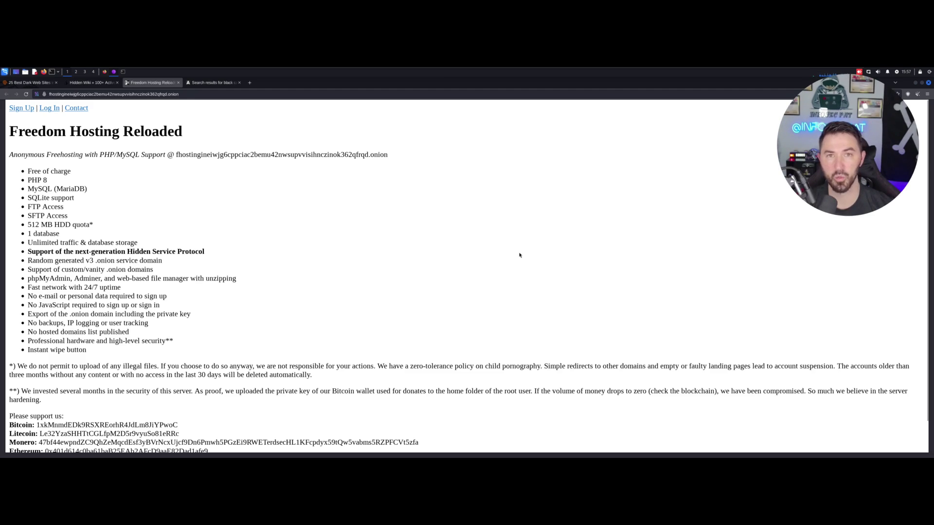